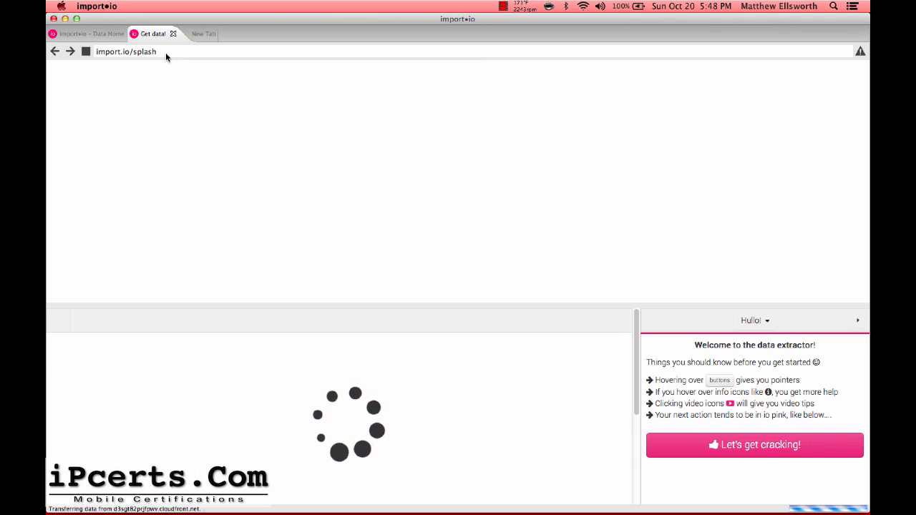
# Step: Load reddit.com/subreddits/ in the data extractor's browser
pyautogui.click(166, 52)
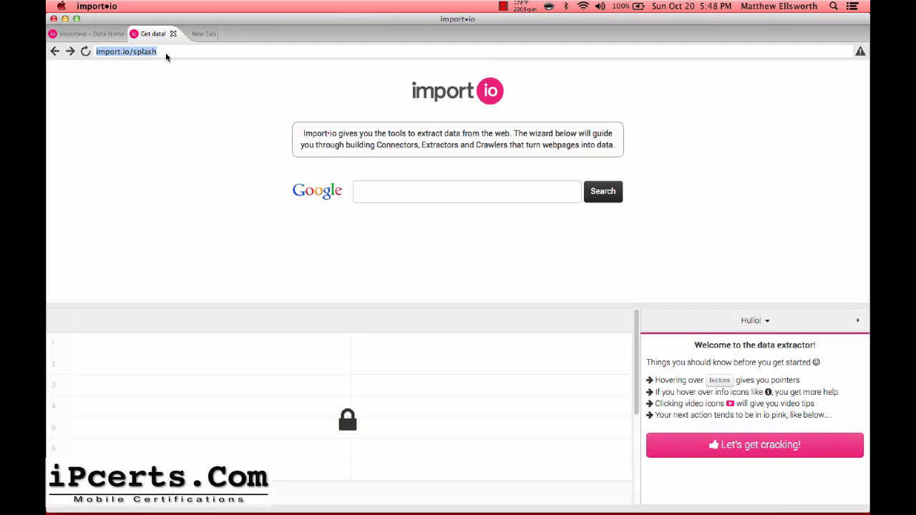
pyautogui.write('reddit.com/subreddits/')
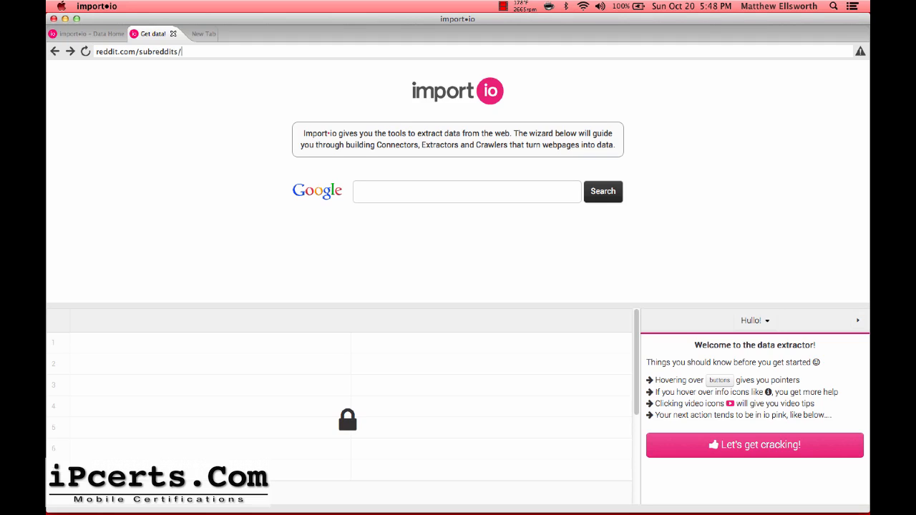
pyautogui.press('Return')
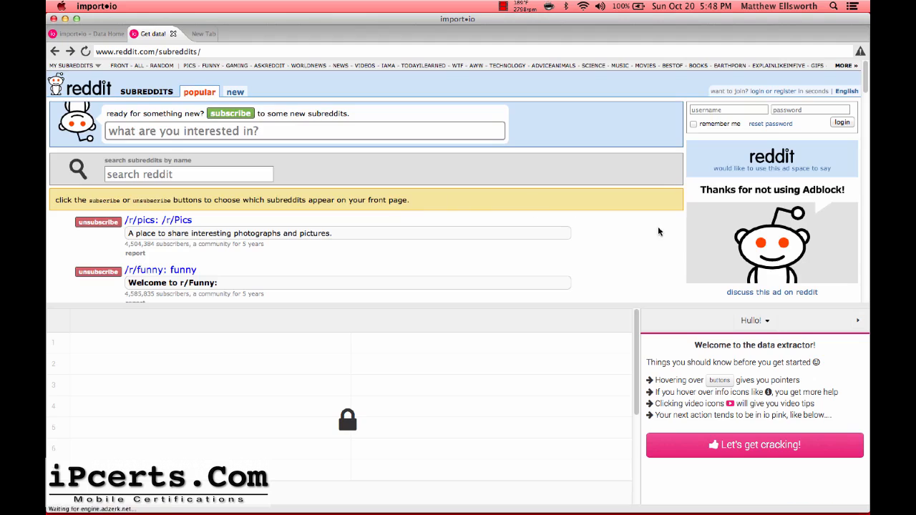
# Step: Start the extraction wizard with the crawler type and confirm the subreddits listing as the example page
pyautogui.click(741, 445)
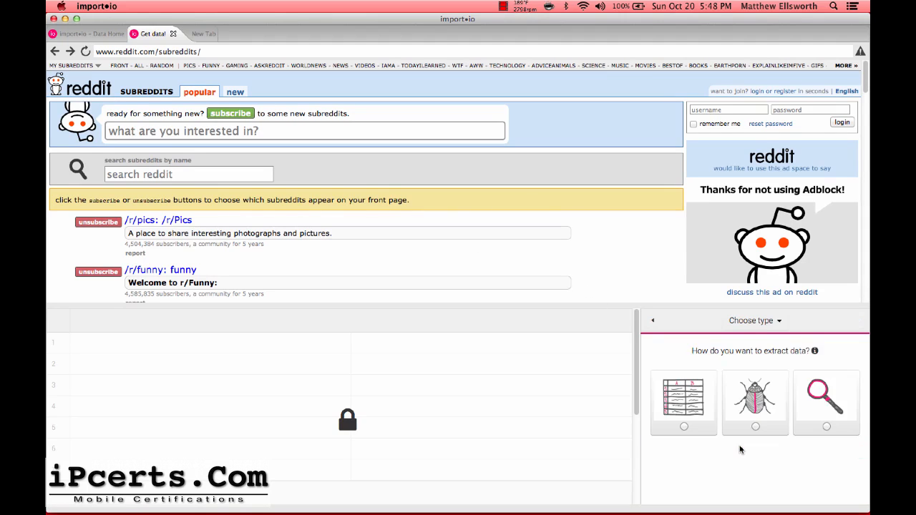
pyautogui.click(742, 393)
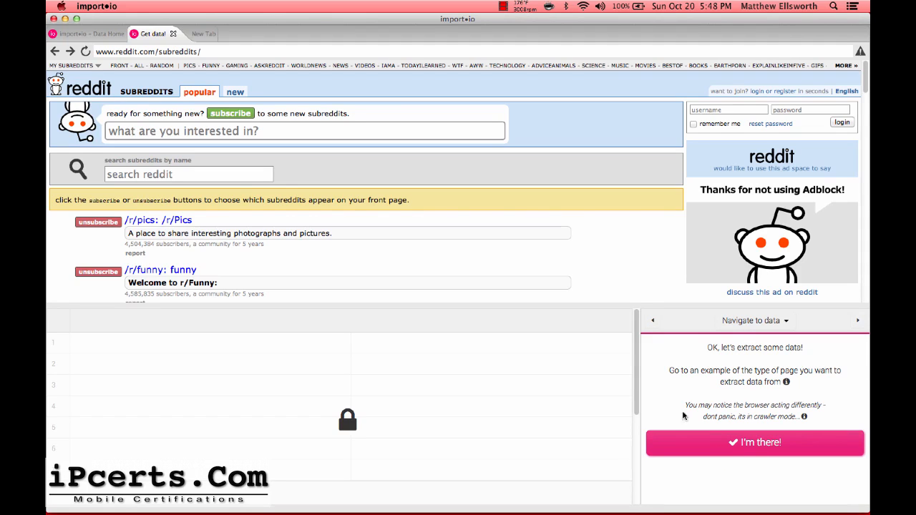
pyautogui.scroll(-5, 596, 202)
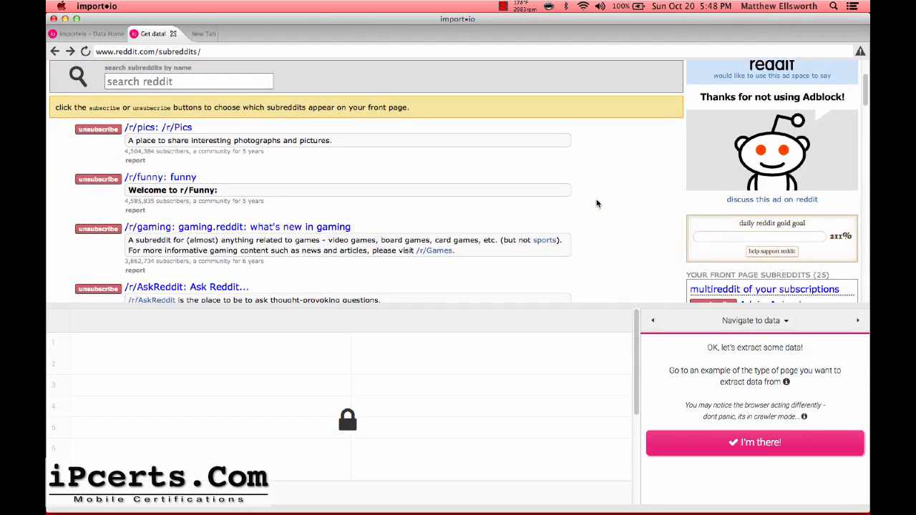
pyautogui.scroll(3, 602, 211)
pyautogui.click(726, 442)
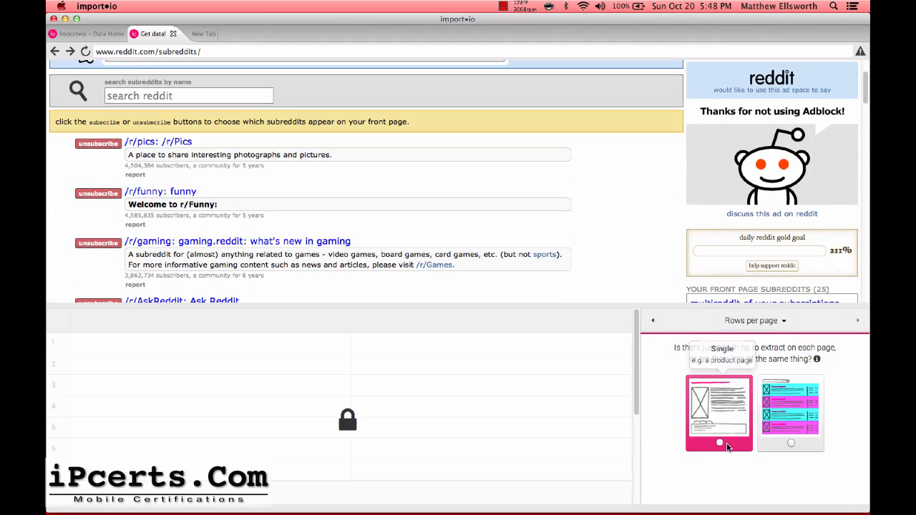
# Step: Choose multiple results per page, then detect the optimal extraction settings and confirm the data is still in the browser
pyautogui.click(799, 405)
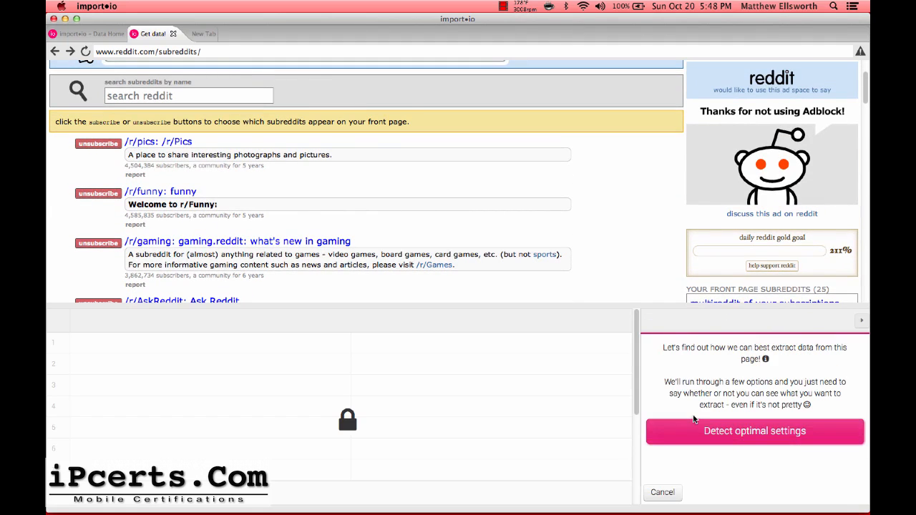
pyautogui.click(707, 430)
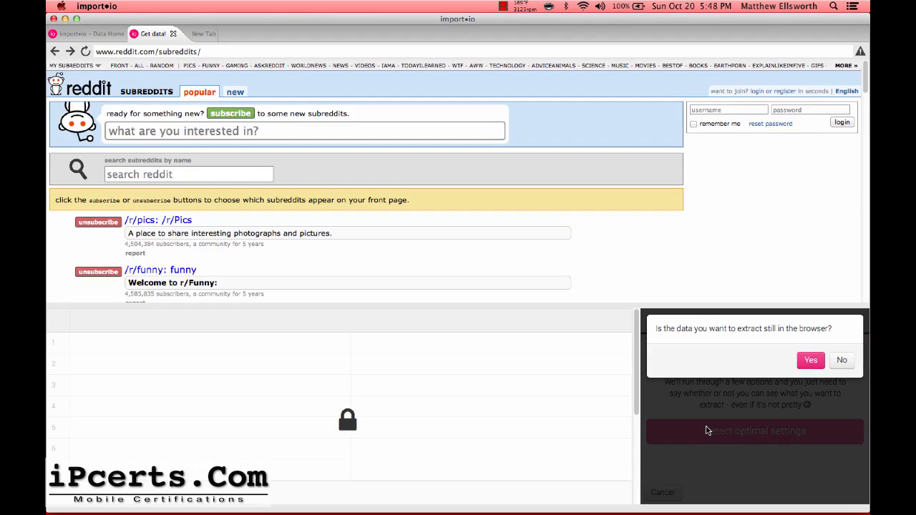
pyautogui.click(811, 361)
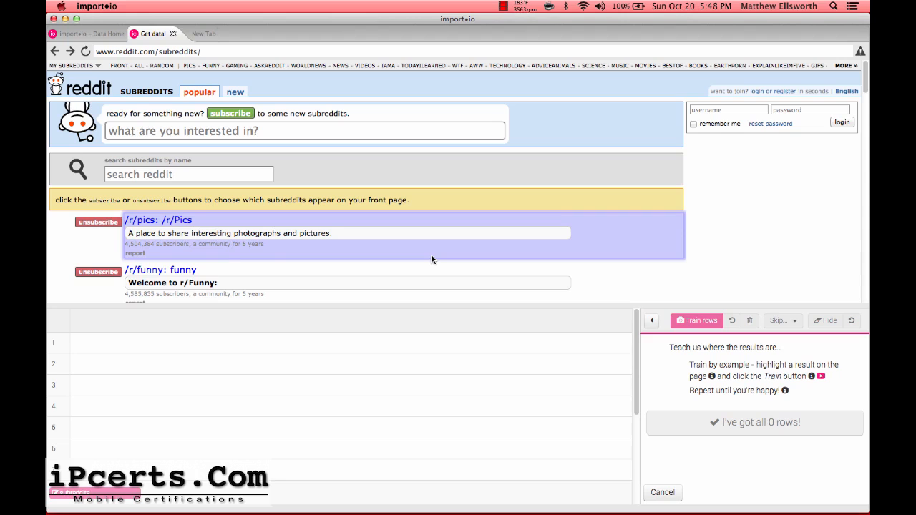
# Step: Train the row pattern with the complete /r/pics and /r/funny entries as examples
pyautogui.click(431, 254)
pyautogui.click(692, 320)
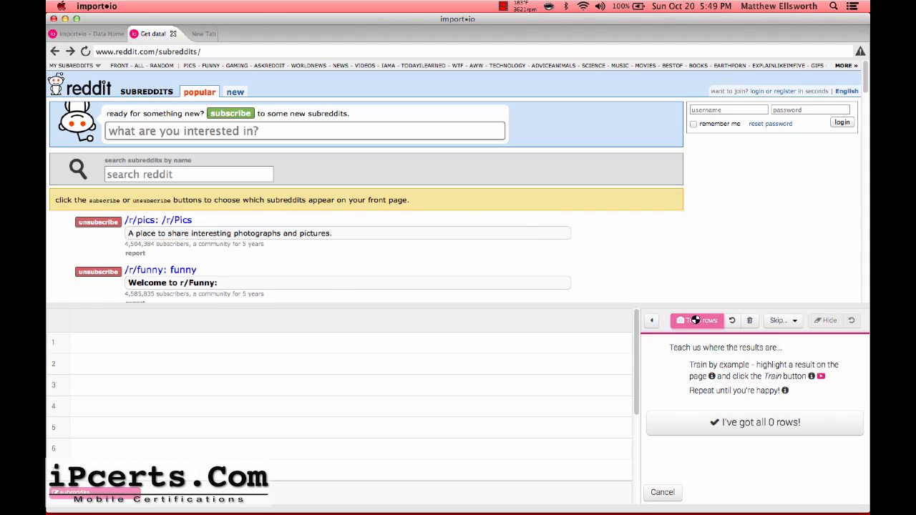
pyautogui.scroll(-5, 401, 186)
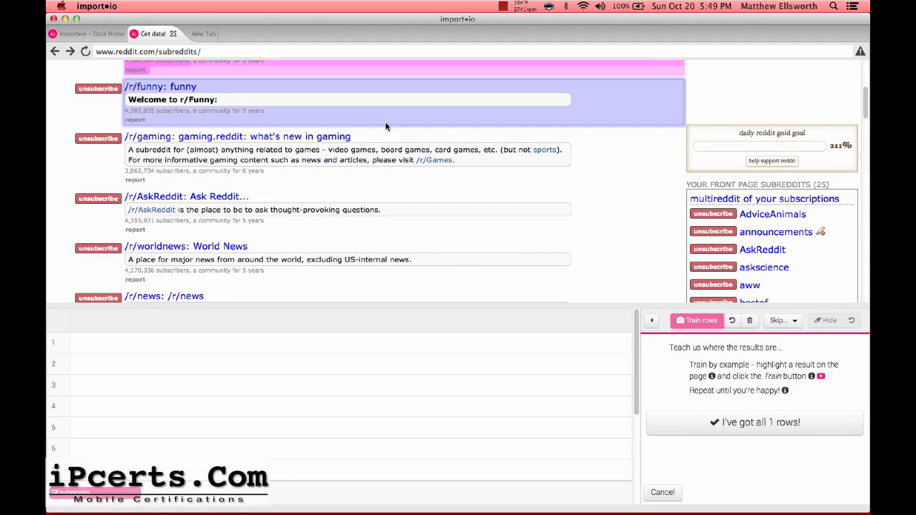
pyautogui.click(702, 321)
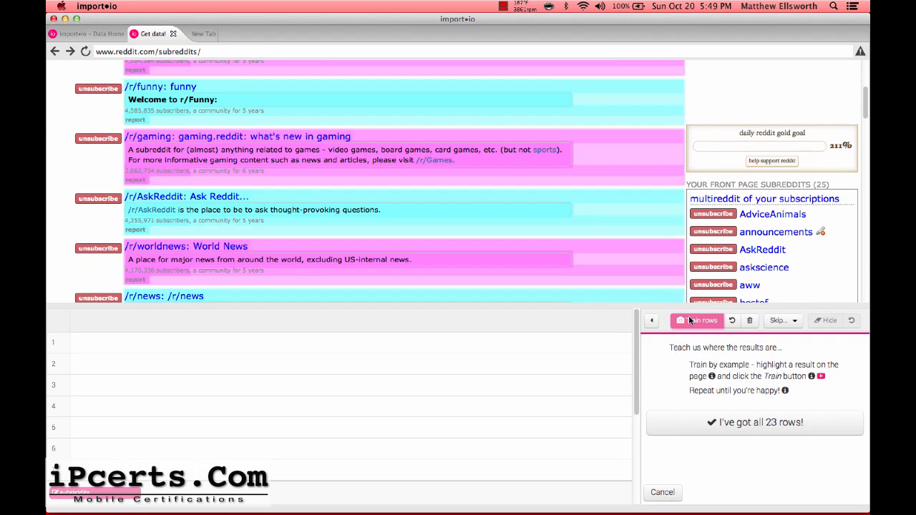
# Step: Train the complete /r/leagueoflegends entry as a further row example and accept the full set of rows
pyautogui.scroll(-6, 481, 186)
pyautogui.scroll(-15, 481, 186)
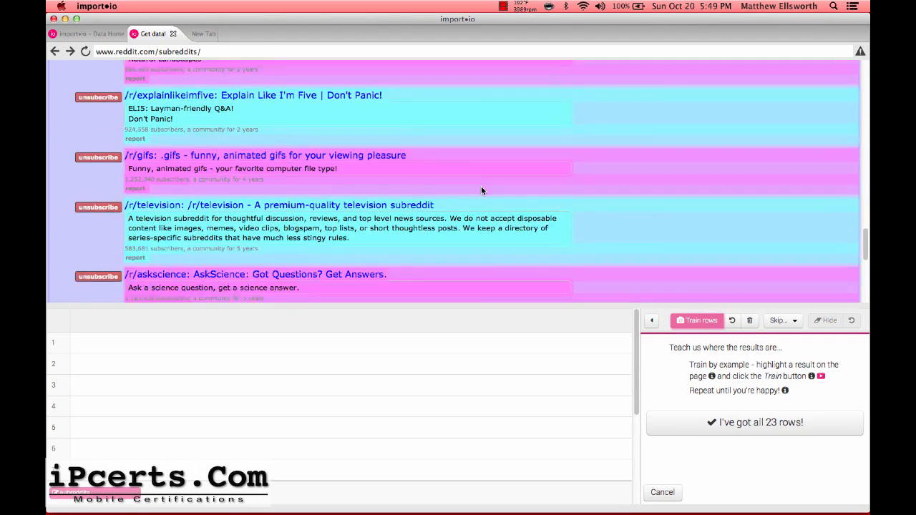
pyautogui.scroll(5, 481, 187)
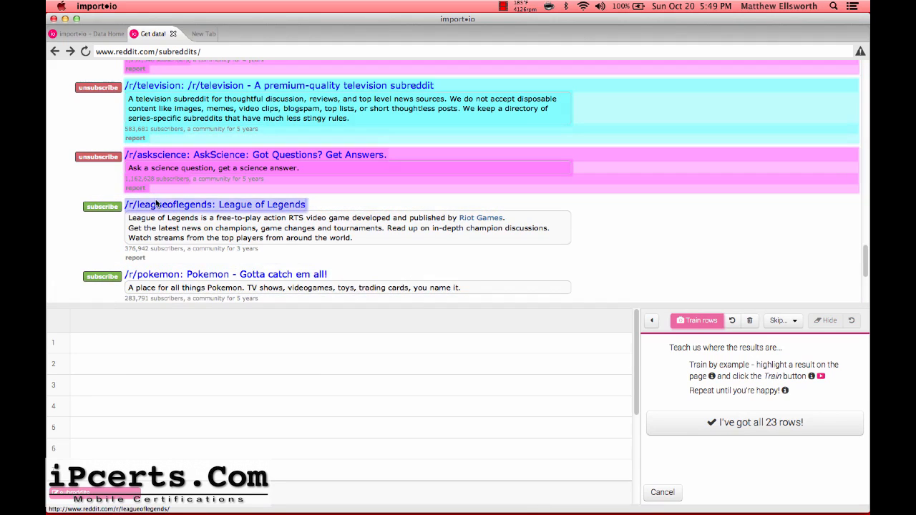
pyautogui.click(417, 259)
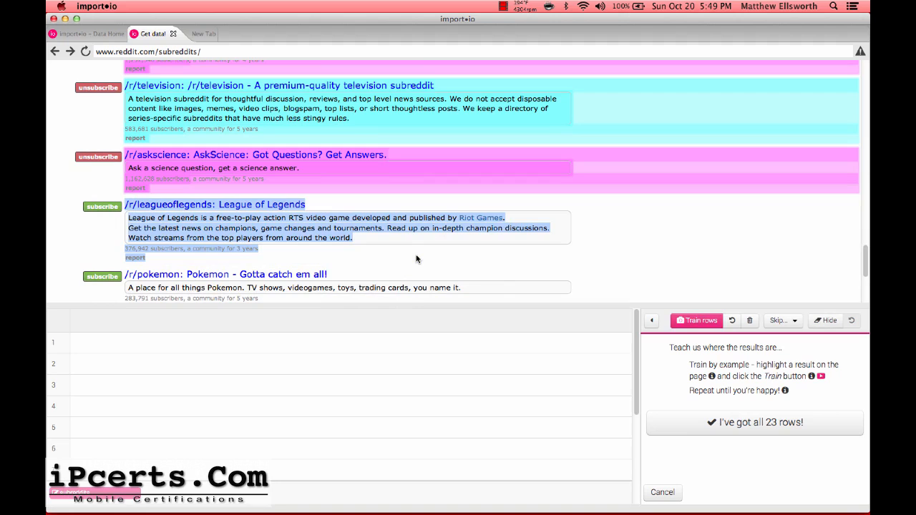
pyautogui.click(683, 320)
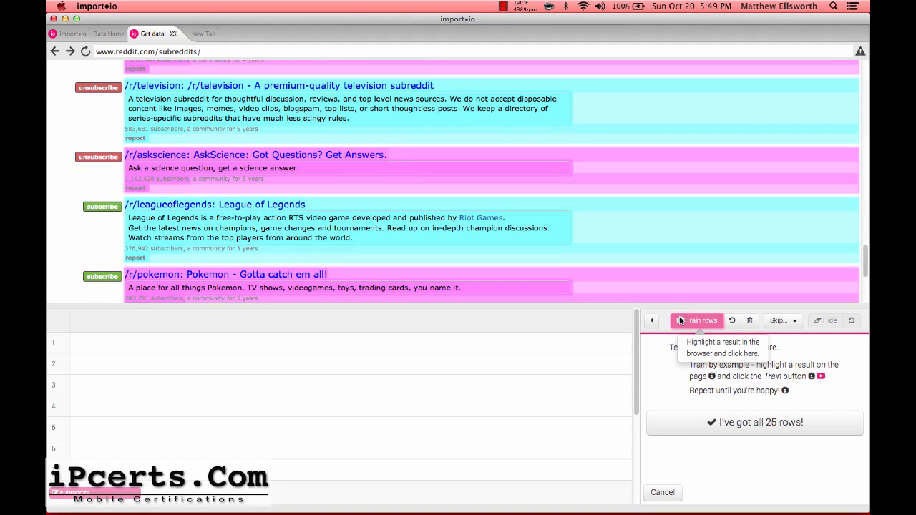
pyautogui.scroll(-3, 632, 214)
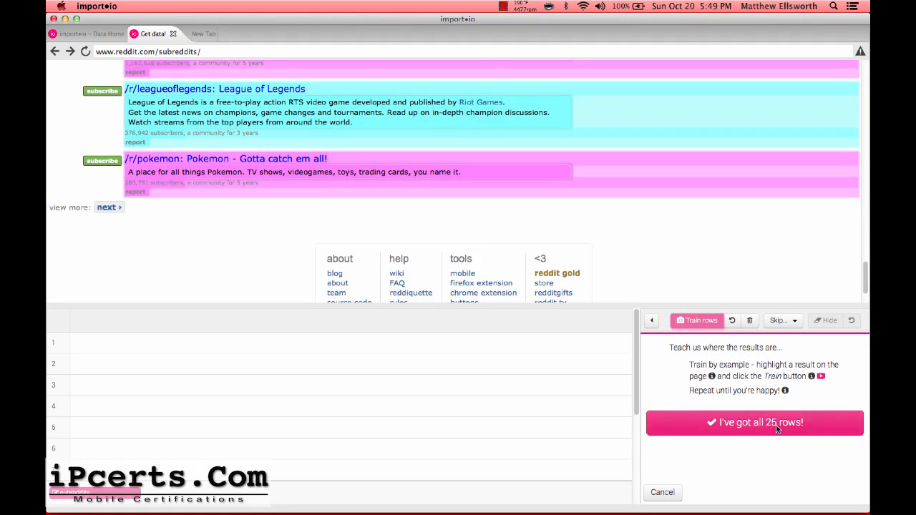
pyautogui.click(770, 427)
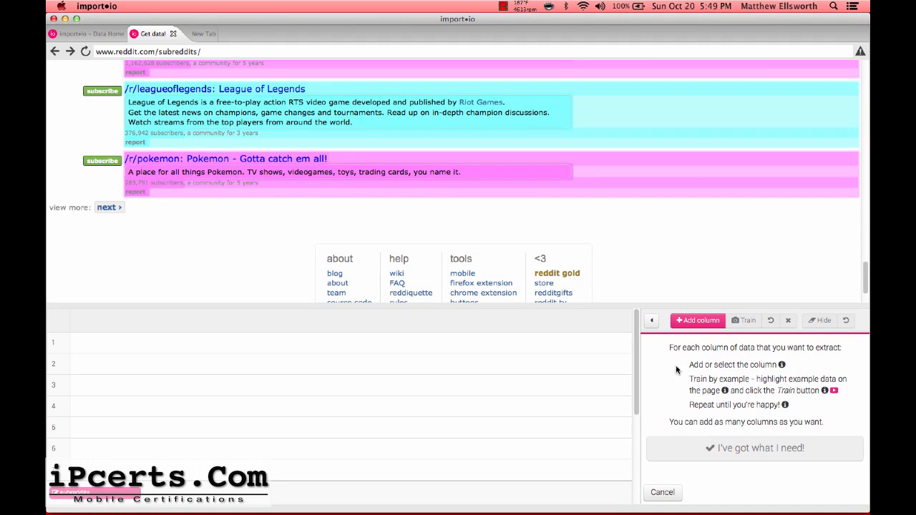
# Step: Add a column named sub_link of type Link, using the /r/pics title link as the example data
pyautogui.scroll(20, 334, 169)
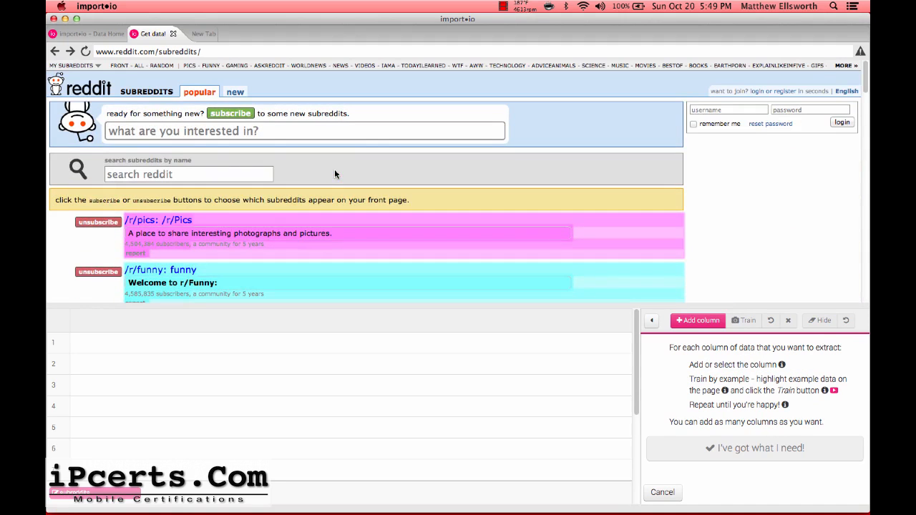
pyautogui.click(693, 321)
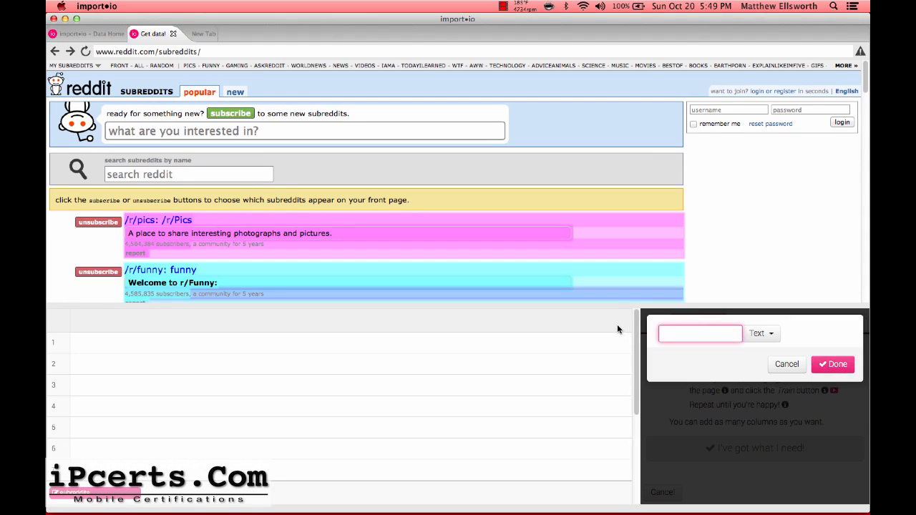
pyautogui.write('subtt')
pyautogui.write('_link')
pyautogui.click(146, 216)
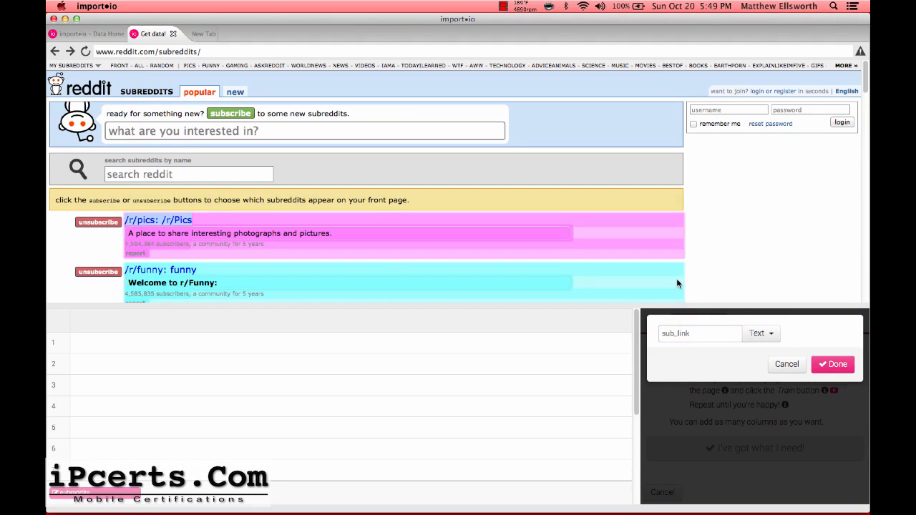
pyautogui.click(760, 334)
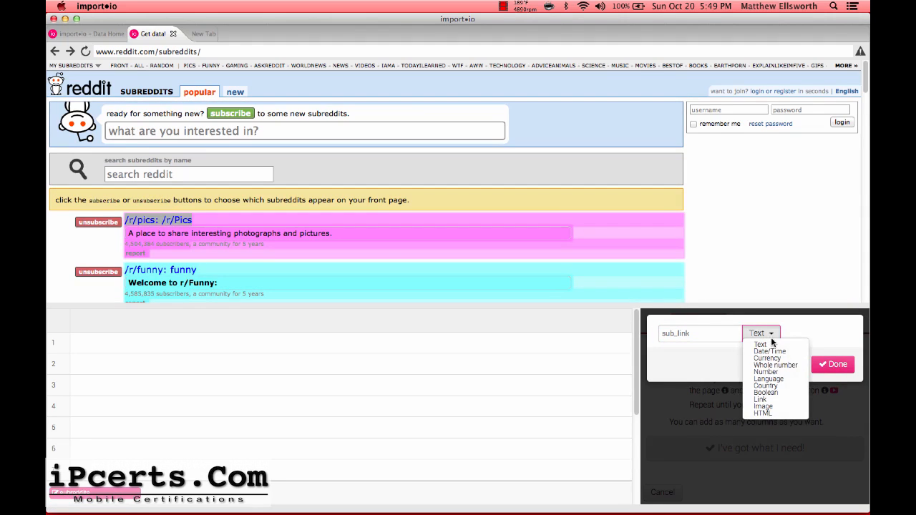
pyautogui.click(766, 400)
pyautogui.click(844, 366)
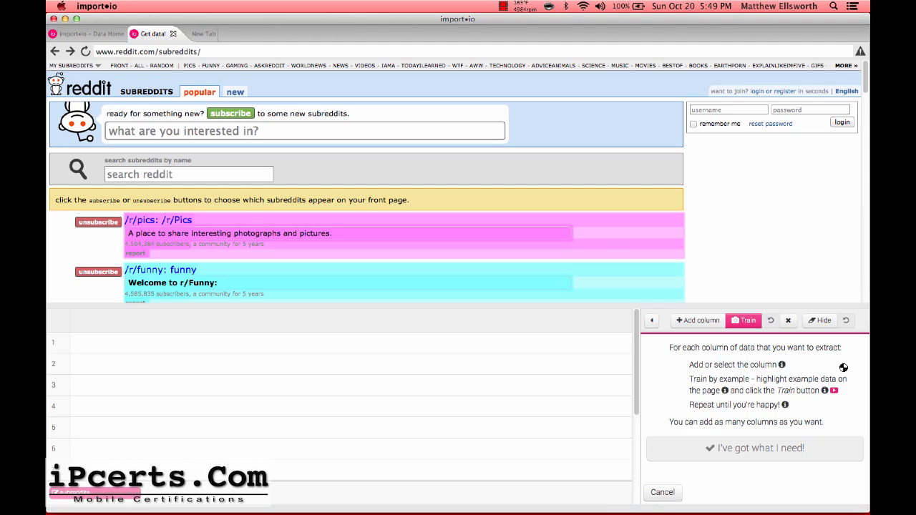
# Step: Add a Text column named description, using the description line of the /r/pics entry as the example
pyautogui.click(700, 321)
pyautogui.write('dea')
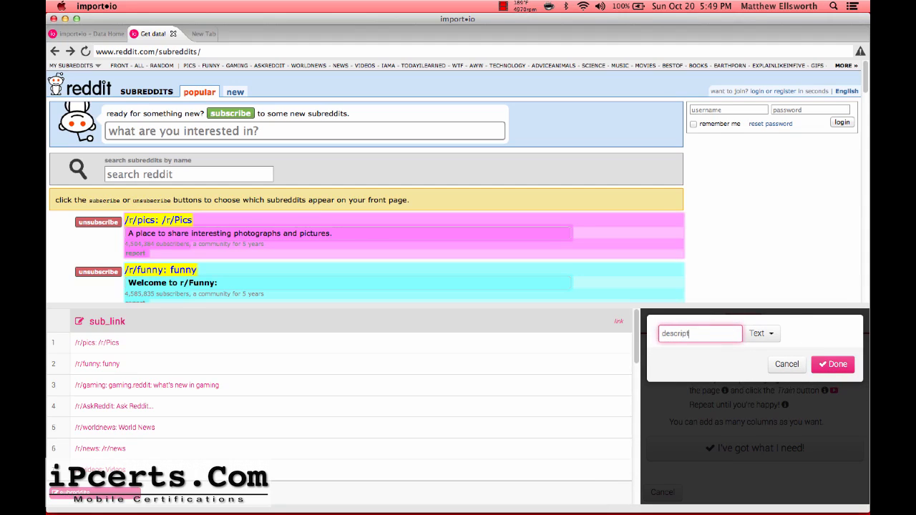
pyautogui.click(241, 234)
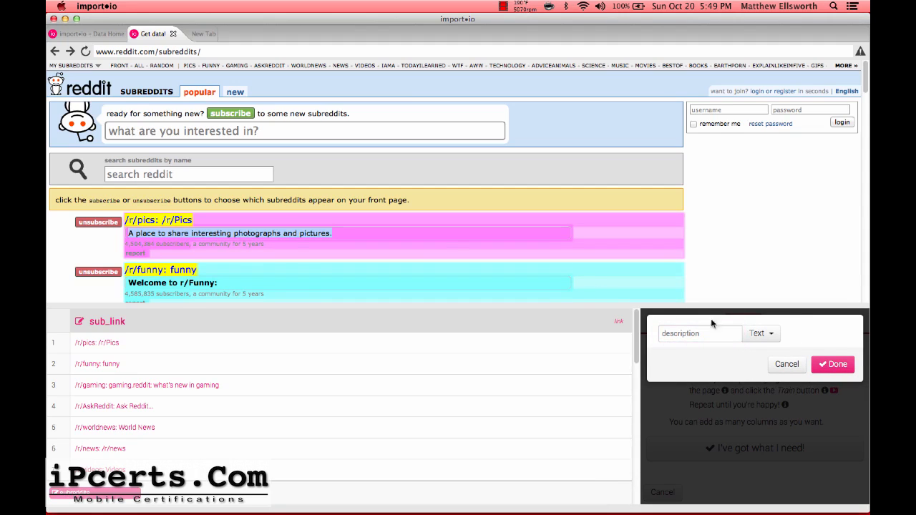
pyautogui.click(835, 365)
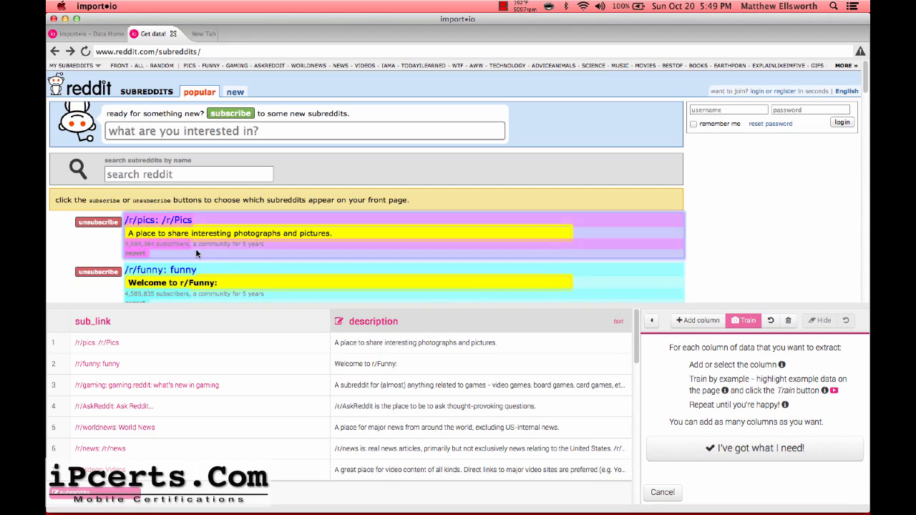
# Step: Add a Text column named subscriber_count, using only the subscriber number of the /r/pics entry as the example
pyautogui.click(701, 320)
pyautogui.write('subscri')
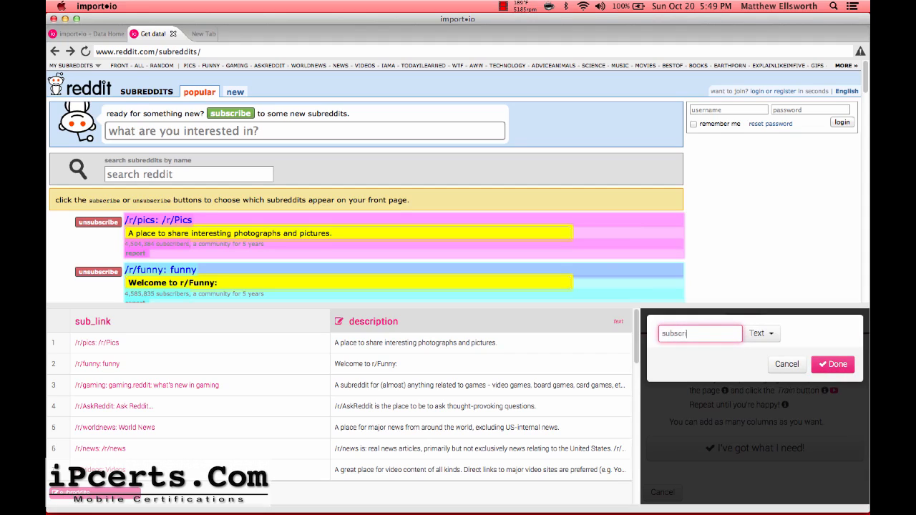
pyautogui.write('ber_count')
pyautogui.click(125, 245)
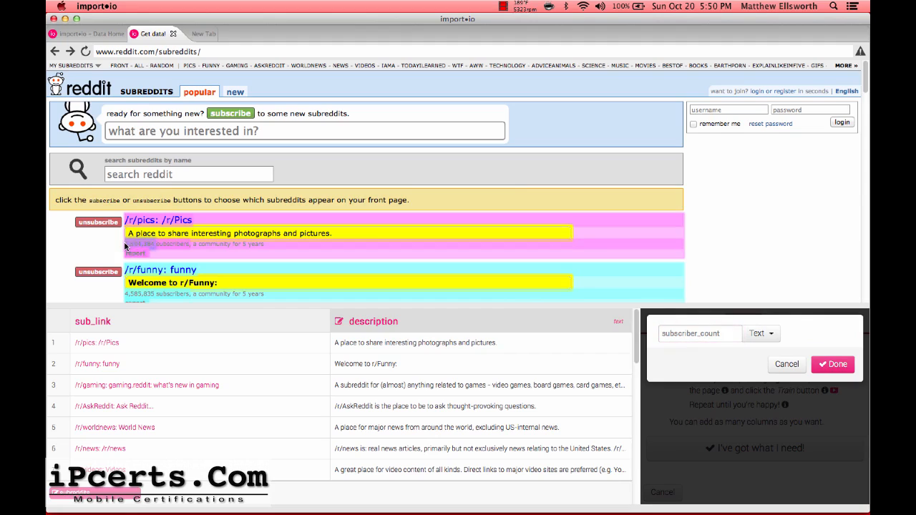
pyautogui.moveTo(125, 245); pyautogui.dragTo(155, 246)
pyautogui.click(838, 364)
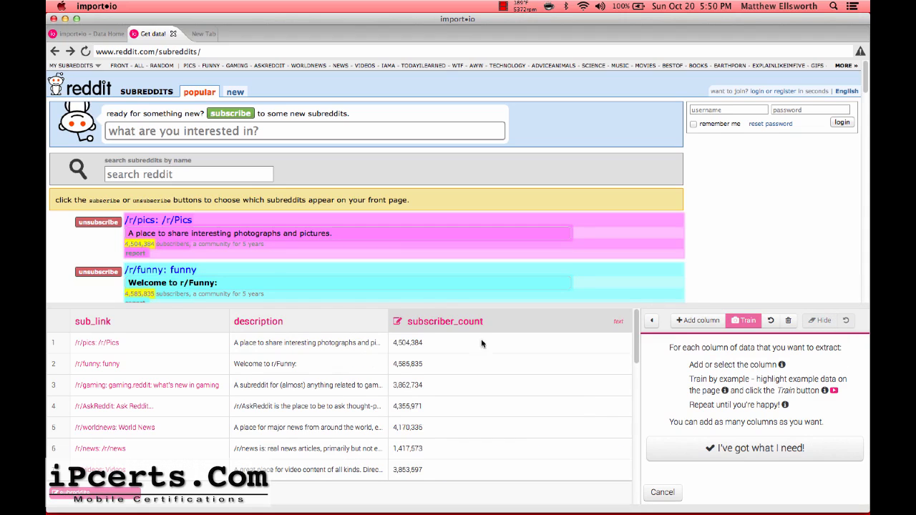
# Step: Add a Text column named started_date, using the "a community for 5 years" text of the /r/pics entry as the example
pyautogui.scroll(-3, 284, 282)
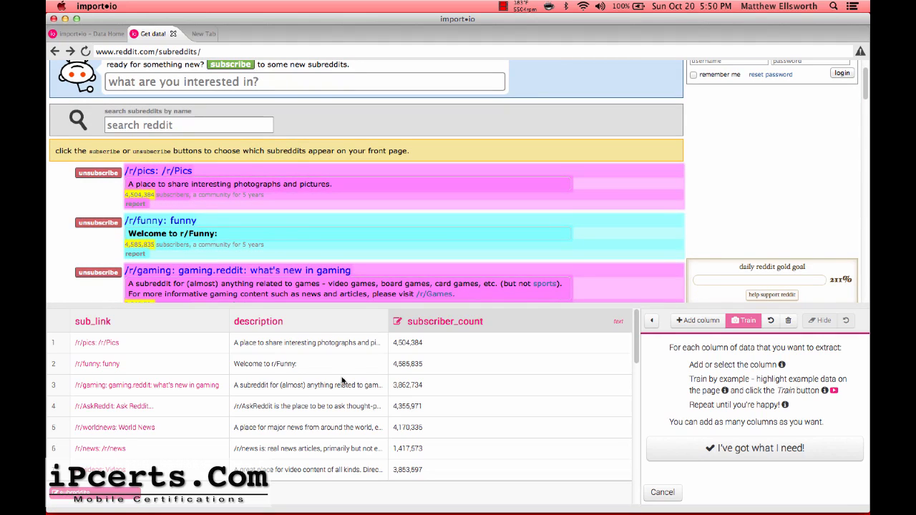
pyautogui.scroll(-2, 322, 266)
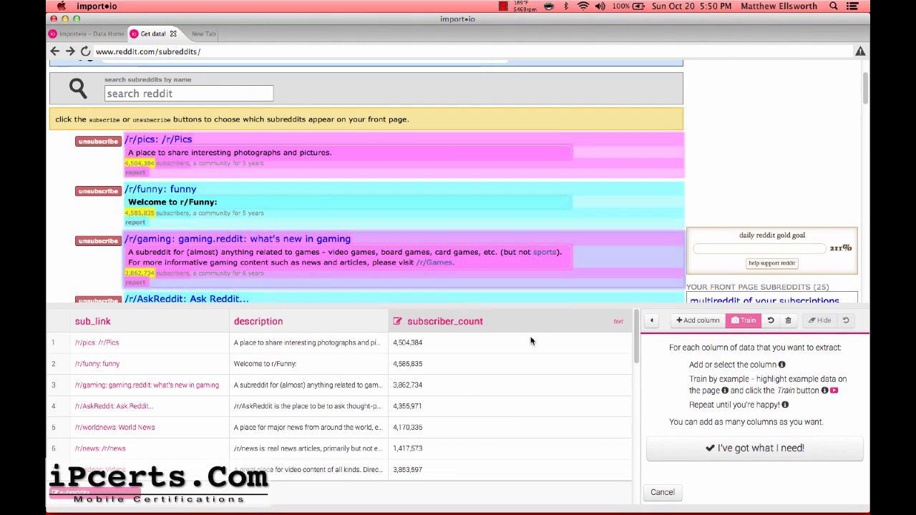
pyautogui.click(698, 321)
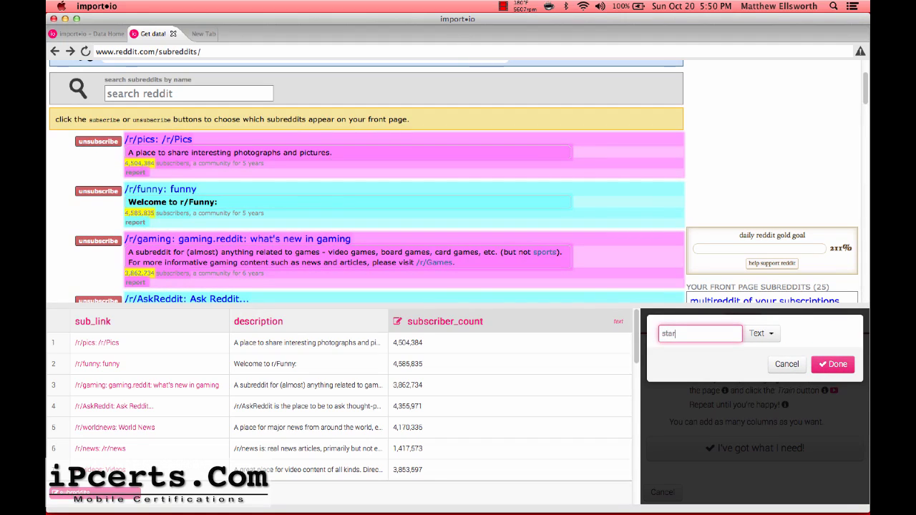
pyautogui.write('started_date')
pyautogui.click(233, 165)
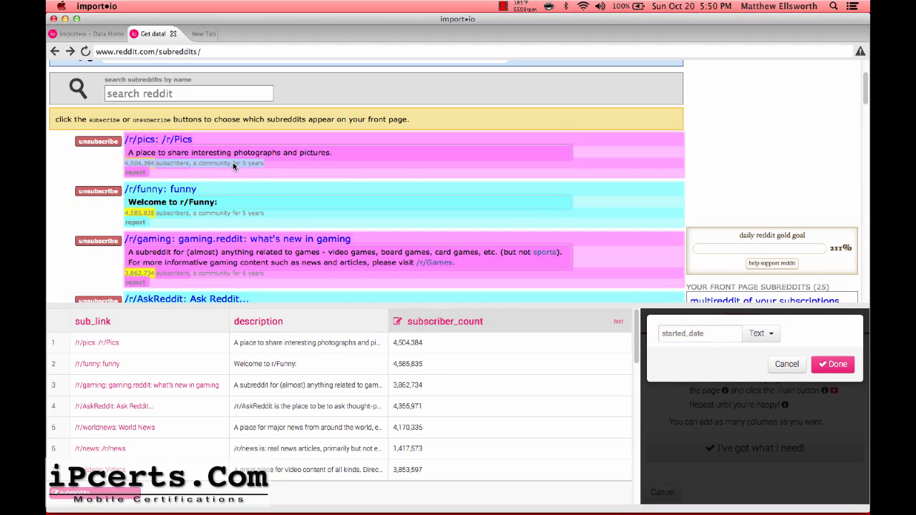
pyautogui.click(208, 171)
pyautogui.moveTo(193, 166); pyautogui.dragTo(253, 166)
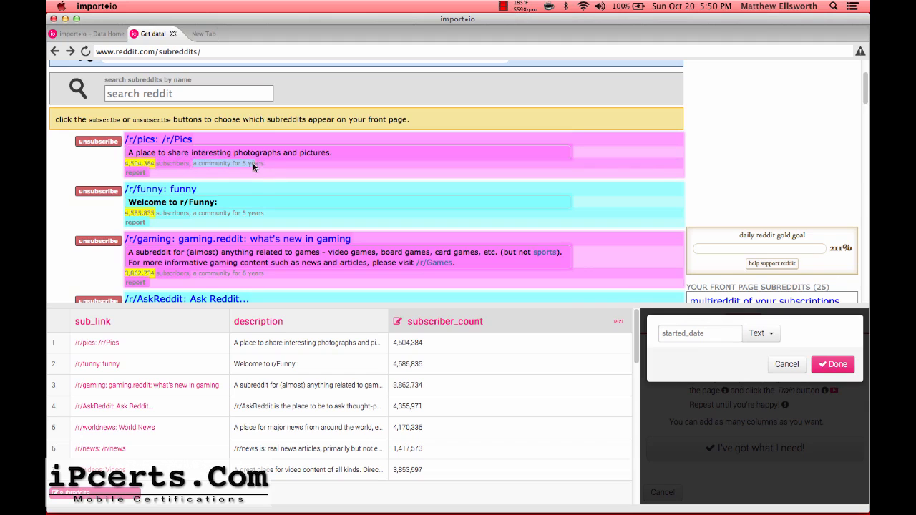
pyautogui.click(832, 365)
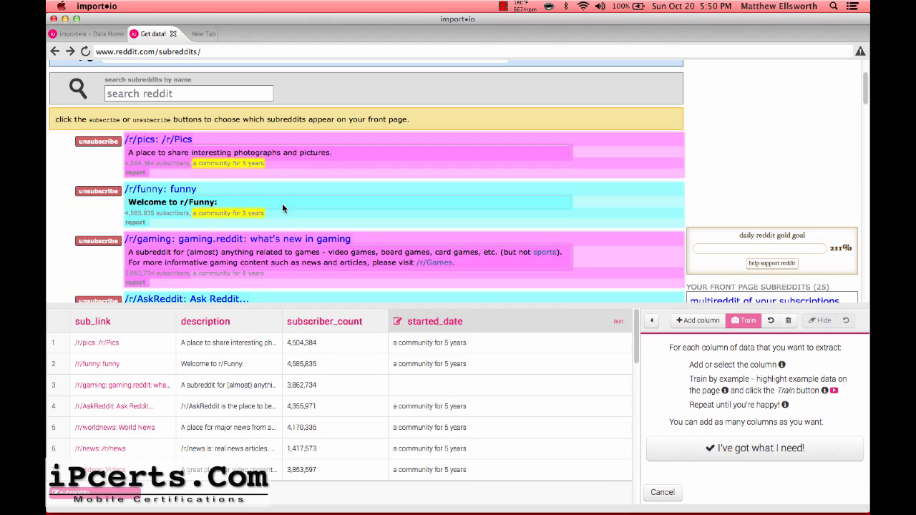
# Step: Train the started_date column with "a community for 6 years" from the /r/gaming entry as a further example
pyautogui.scroll(-2, 363, 219)
pyautogui.scroll(-1, 364, 220)
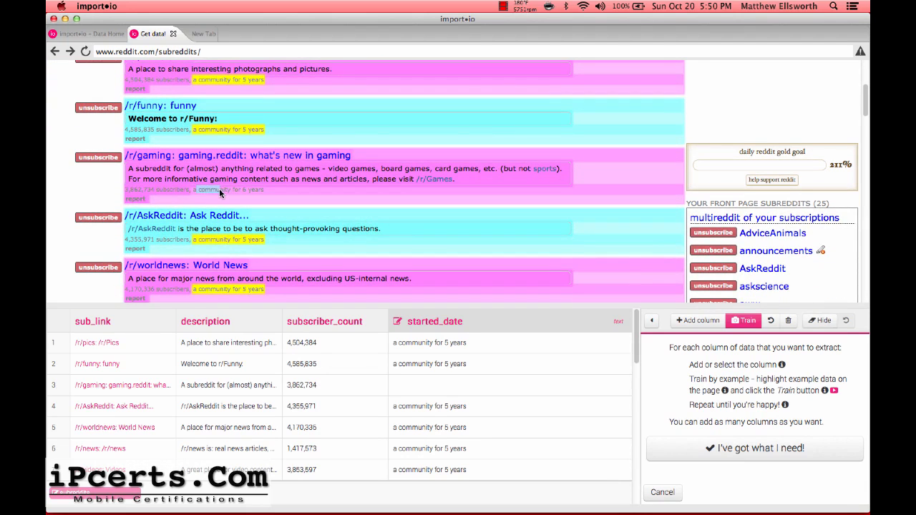
pyautogui.moveTo(181, 191); pyautogui.dragTo(264, 194)
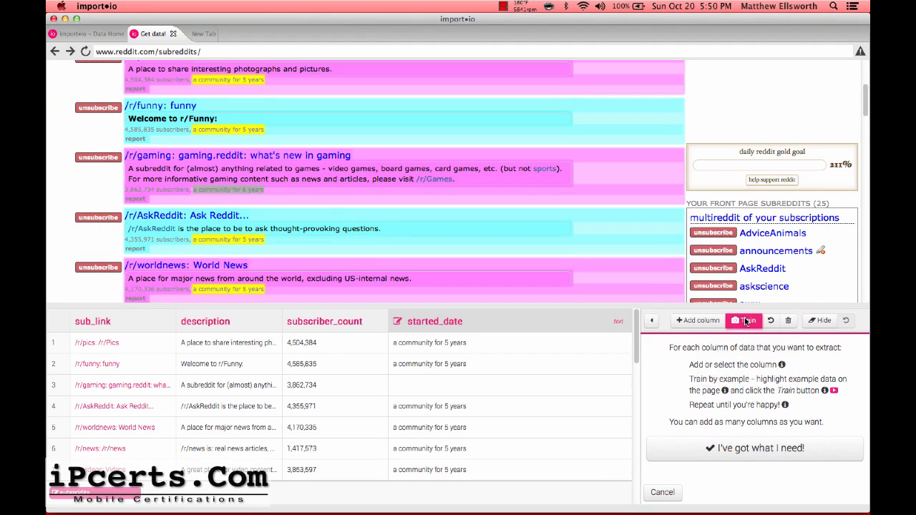
pyautogui.click(744, 320)
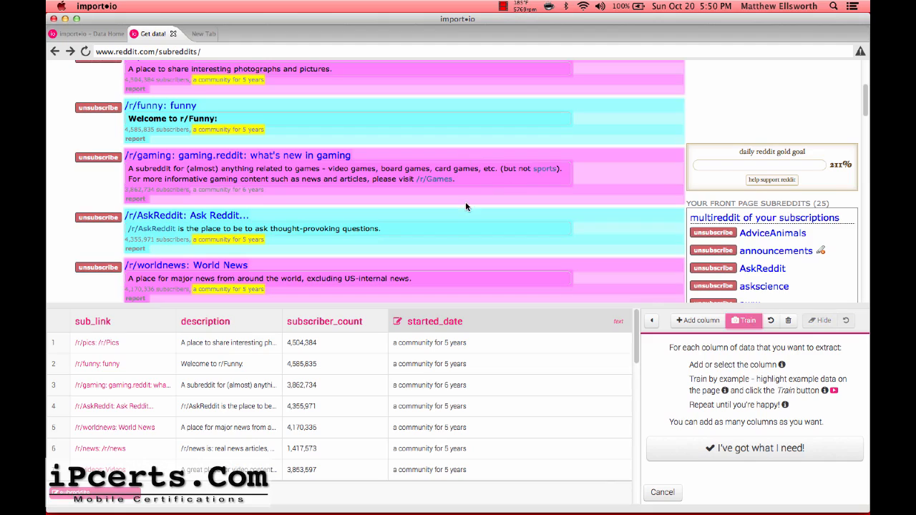
# Step: Check the highlighted started_date values down to the end of the first listing page and accept the page's column data as complete
pyautogui.scroll(-10, 465, 205)
pyautogui.scroll(-5, 465, 207)
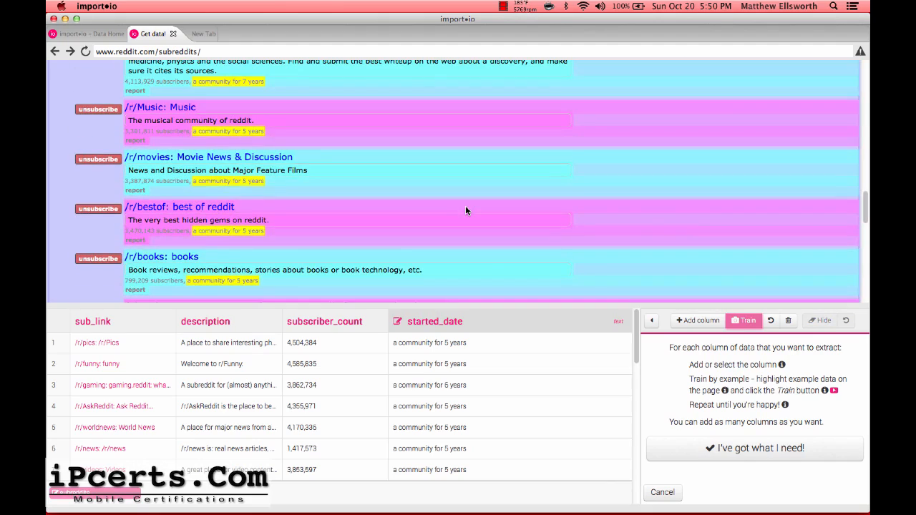
pyautogui.scroll(-10, 465, 210)
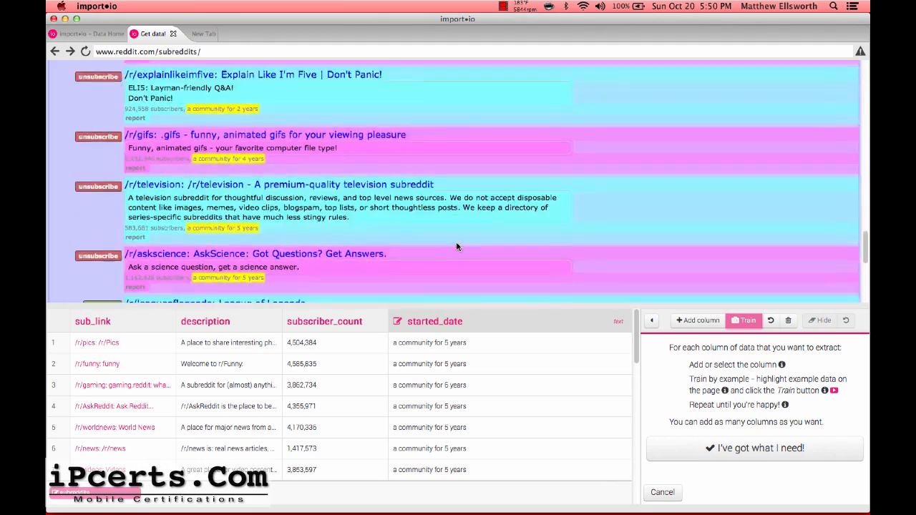
pyautogui.scroll(-5, 457, 247)
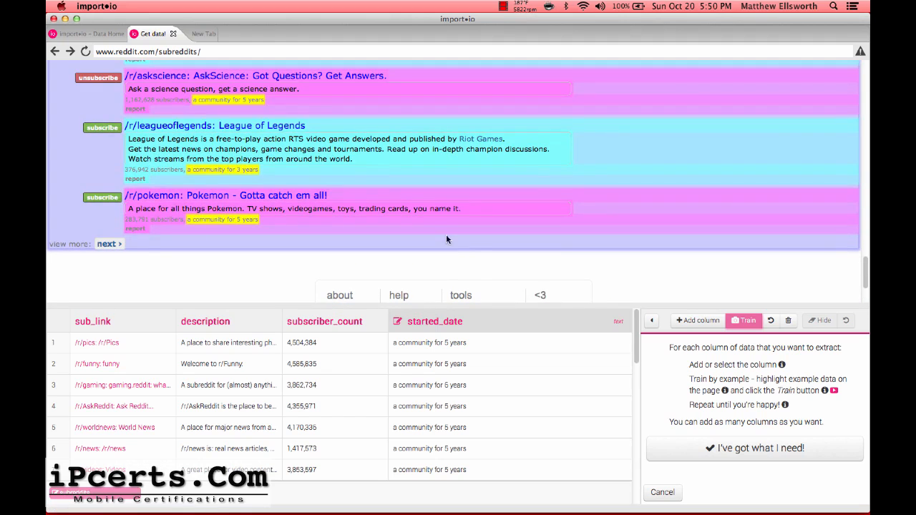
pyautogui.scroll(3, 434, 212)
pyautogui.scroll(-5, 434, 201)
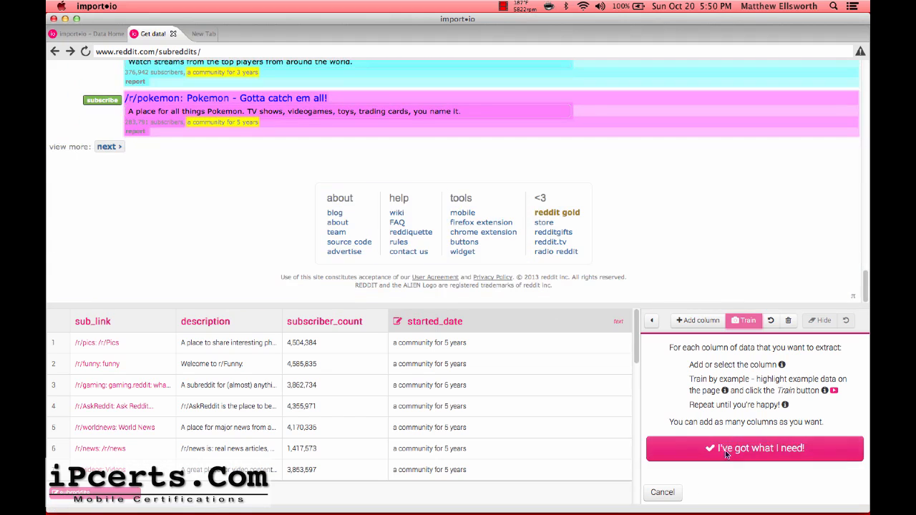
pyautogui.click(727, 451)
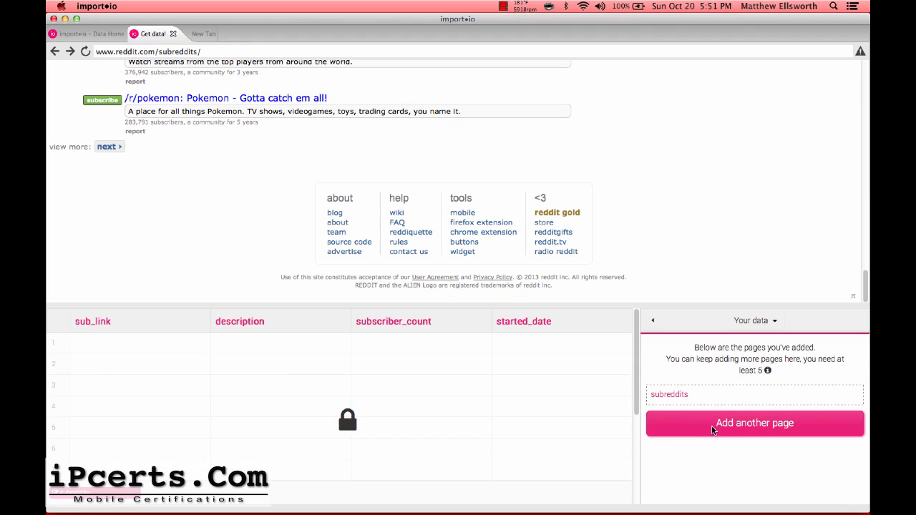
# Step: Add the second page of the subreddits listing as another example page
pyautogui.click(712, 429)
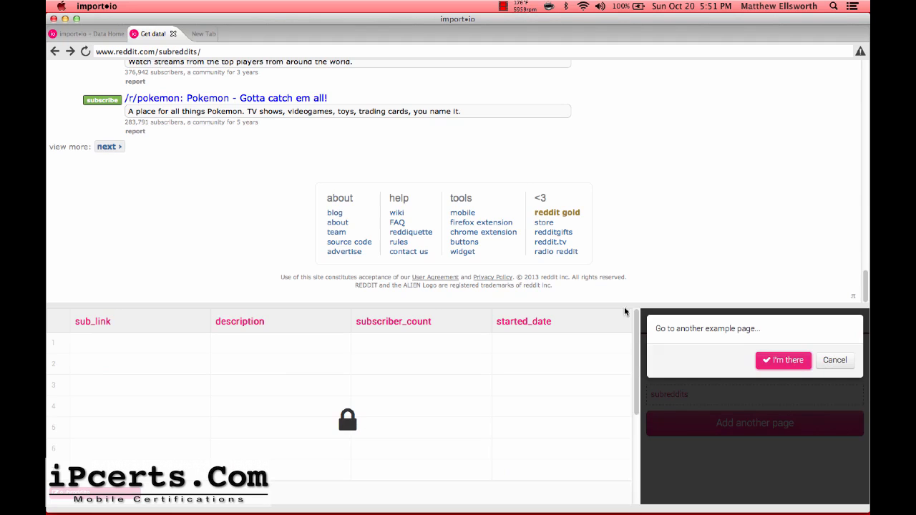
pyautogui.click(107, 146)
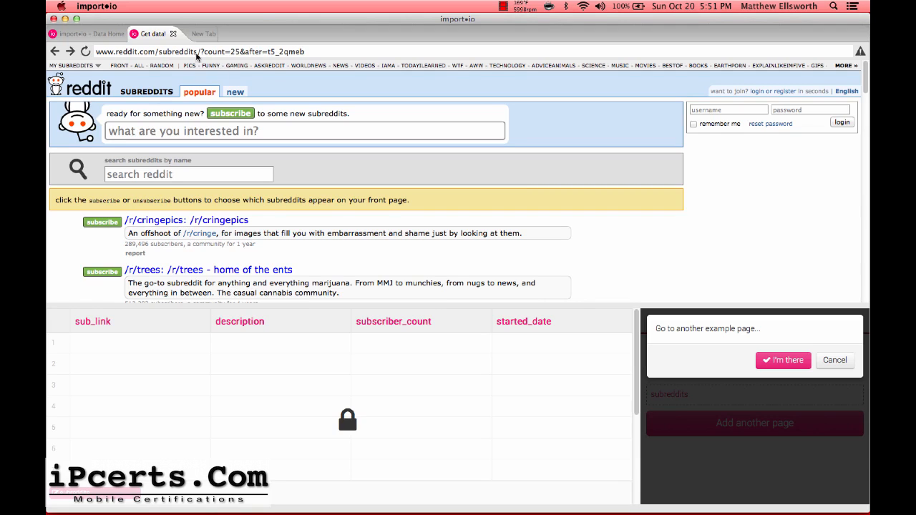
pyautogui.scroll(-3, 508, 228)
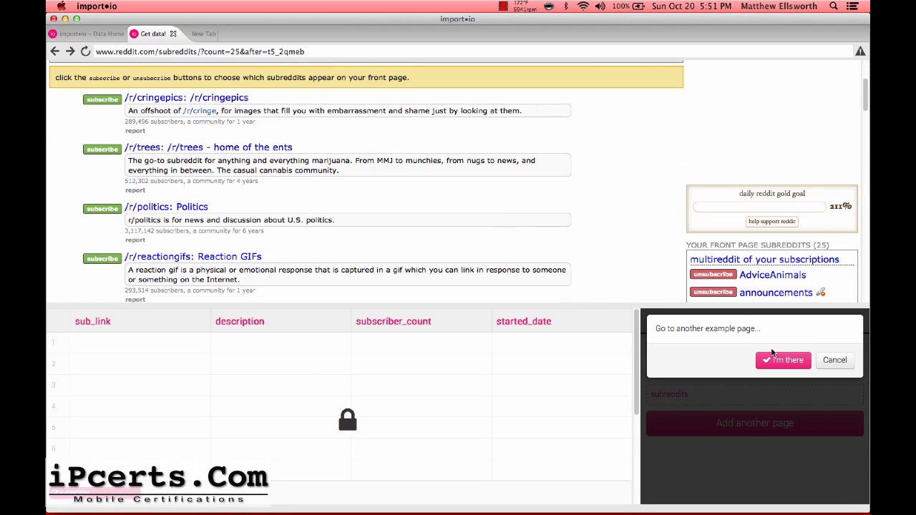
pyautogui.click(781, 359)
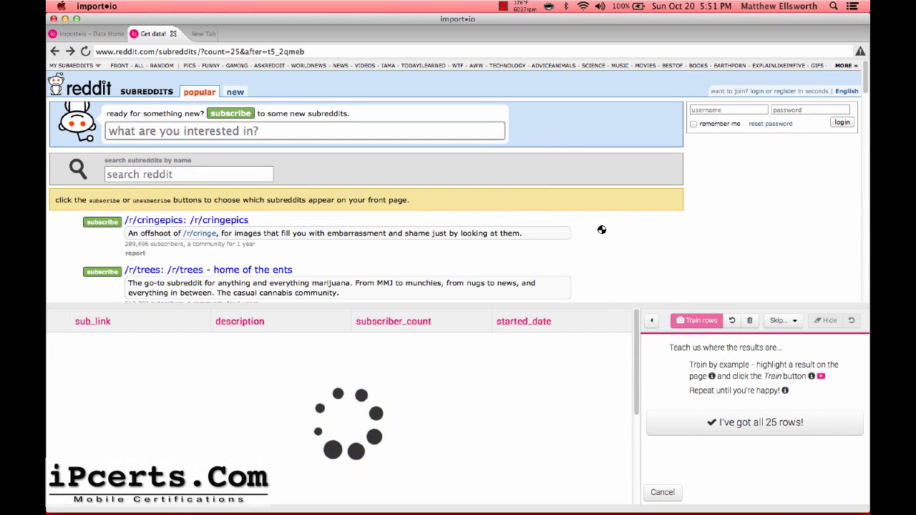
# Step: Review the detected rows on the second listing page, then accept all 25 rows and the column data
pyautogui.scroll(-3, 563, 256)
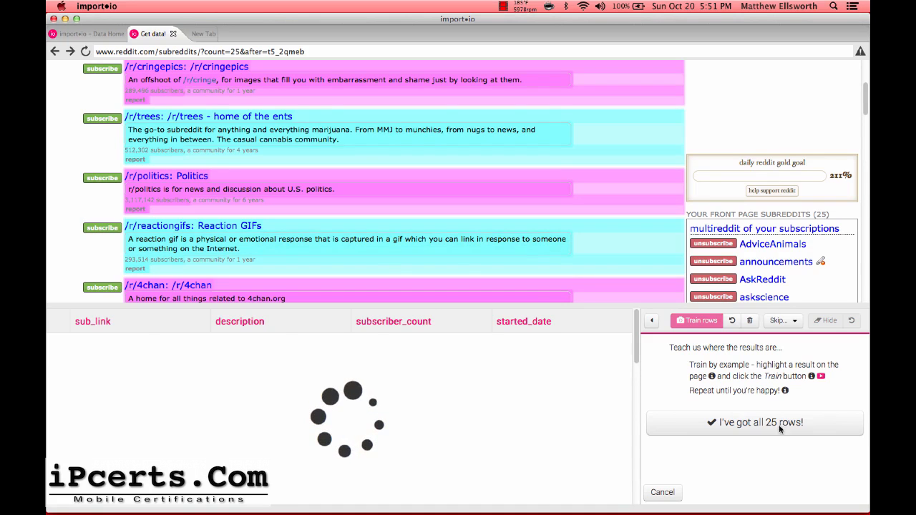
pyautogui.scroll(3, 497, 239)
pyautogui.scroll(-10, 497, 239)
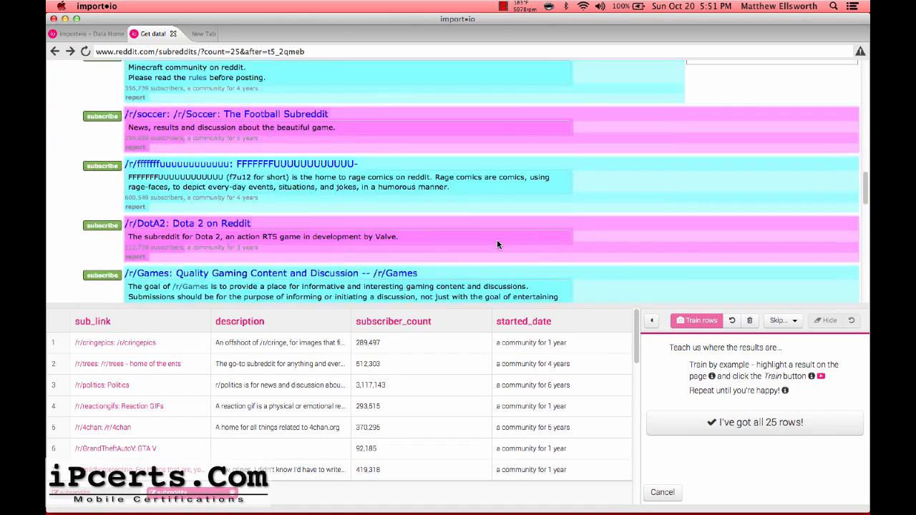
pyautogui.scroll(-5, 497, 244)
pyautogui.scroll(15, 497, 244)
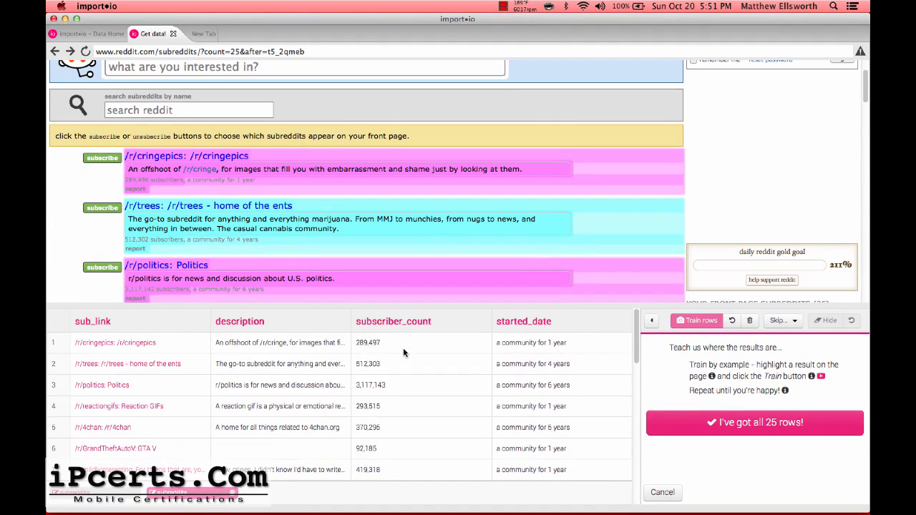
pyautogui.click(711, 422)
pyautogui.click(695, 422)
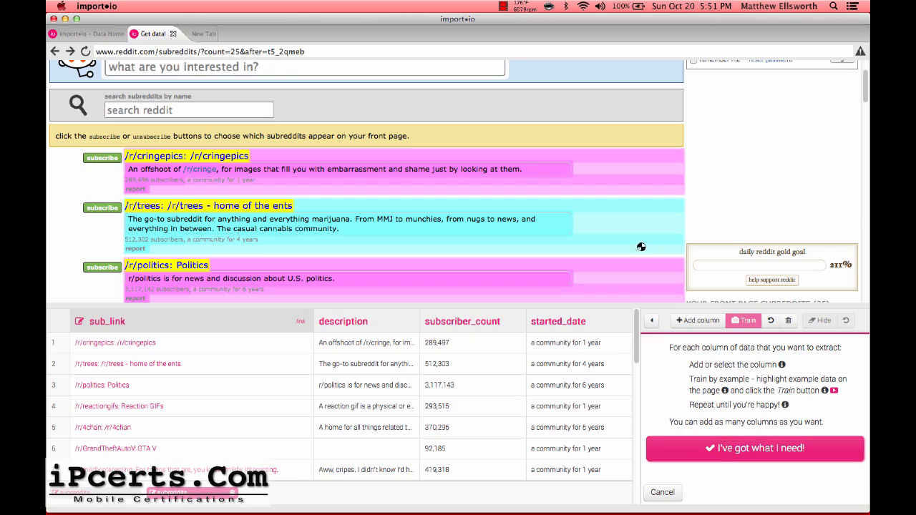
# Step: Add the third page of the subreddits listing as an example page and accept all its rows and column data
pyautogui.scroll(-15, 568, 163)
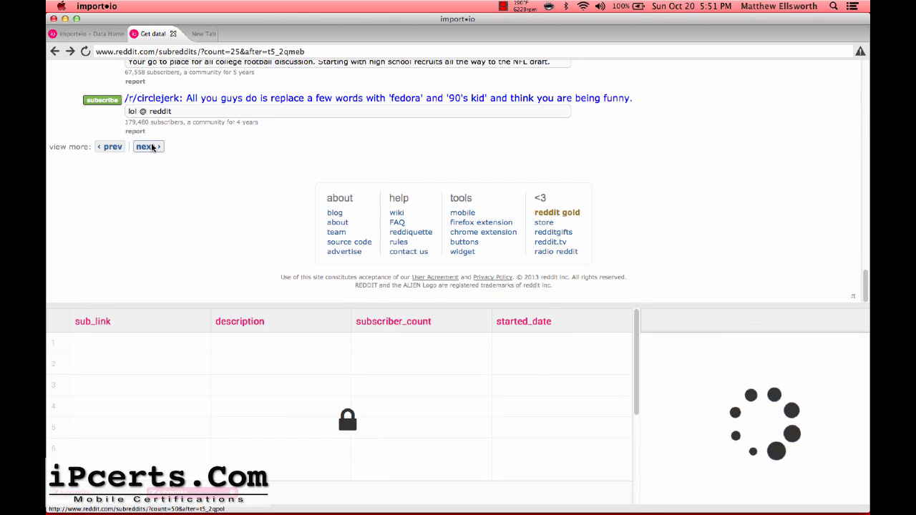
pyautogui.click(152, 147)
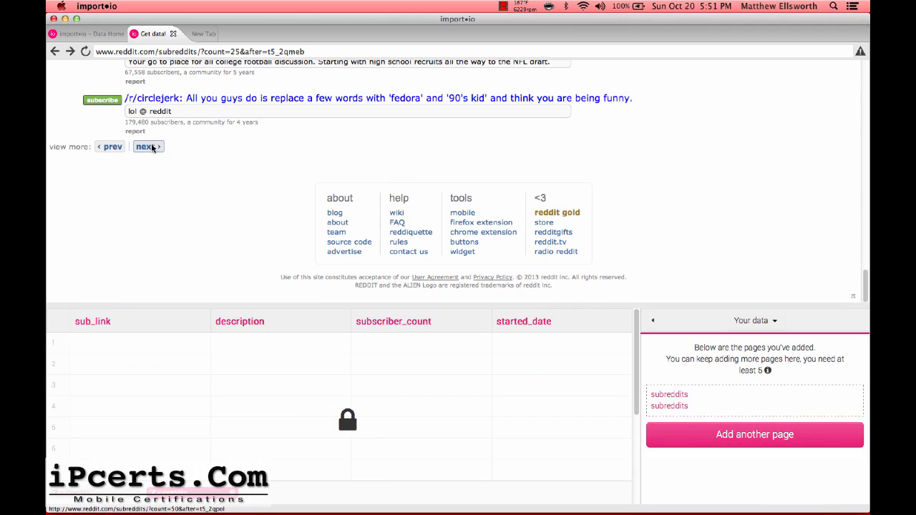
pyautogui.click(706, 436)
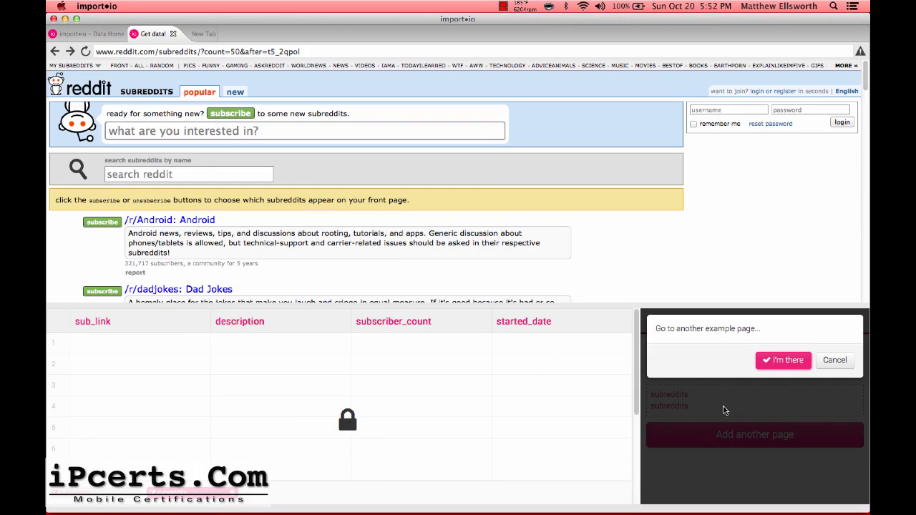
pyautogui.click(782, 362)
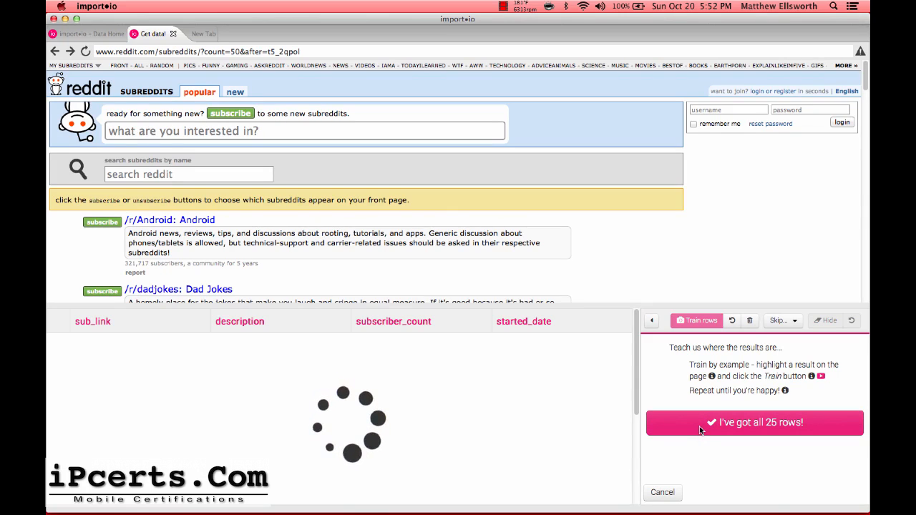
pyautogui.click(699, 426)
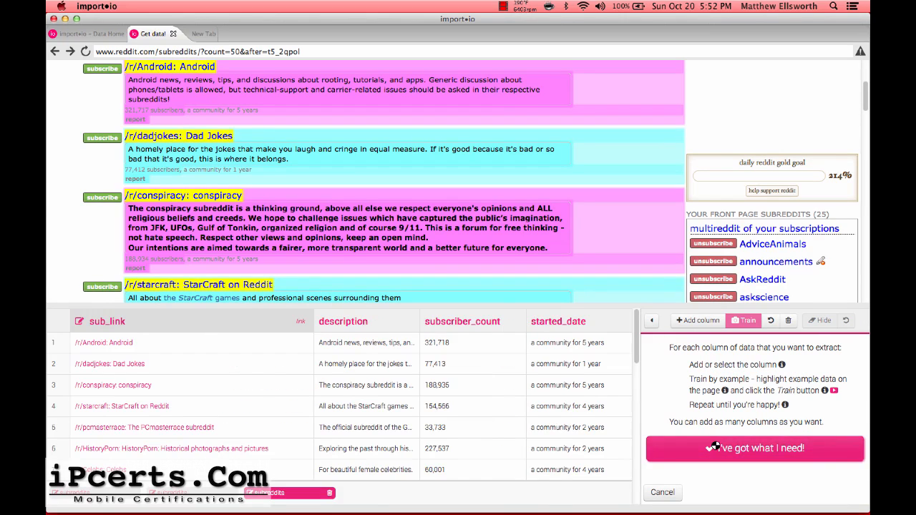
pyautogui.click(715, 447)
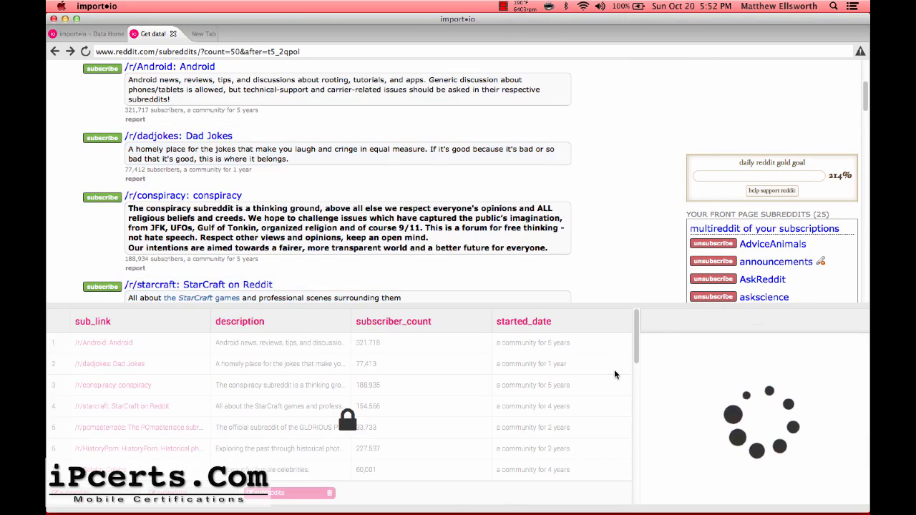
# Step: Add the fourth page of the subreddits listing as an example page and accept all 25 rows and its column data
pyautogui.scroll(-5, 599, 244)
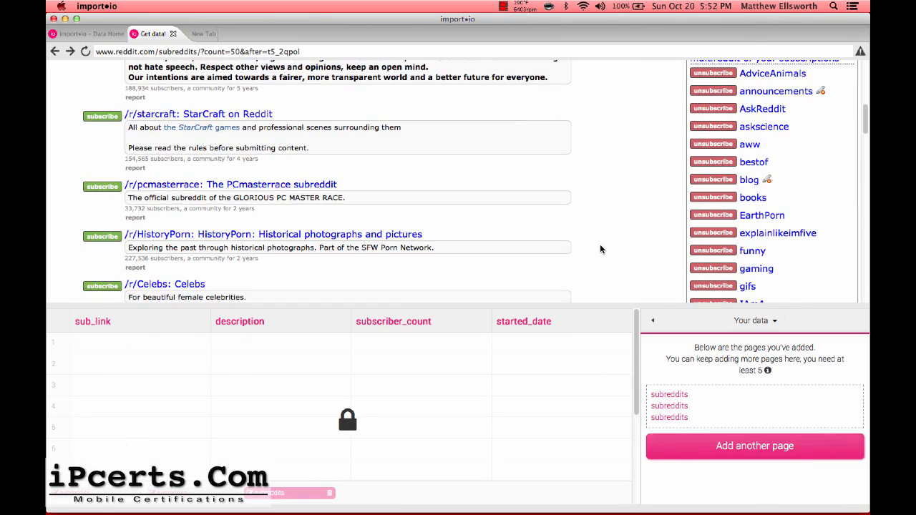
pyautogui.scroll(-15, 600, 249)
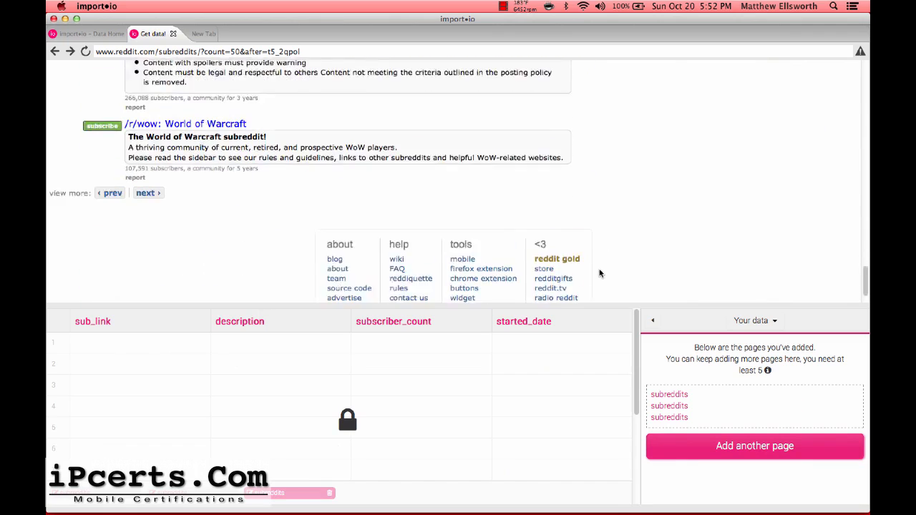
pyautogui.click(149, 146)
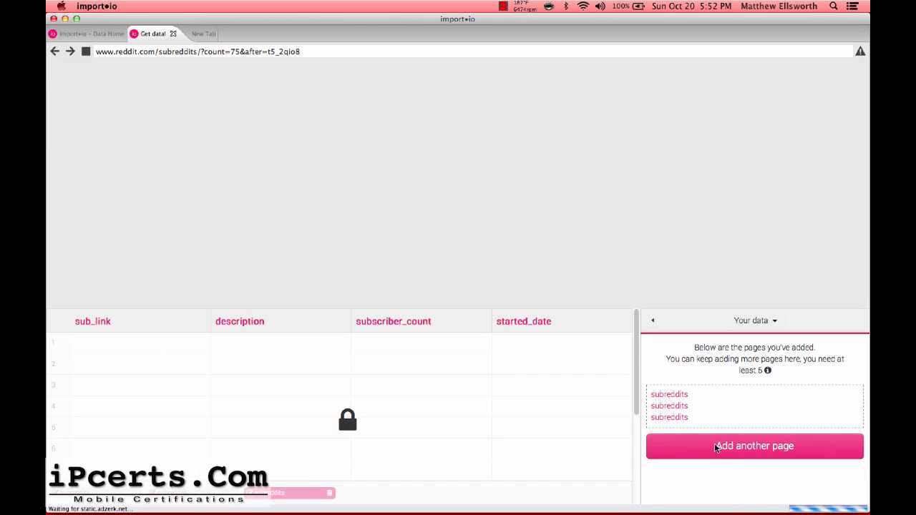
pyautogui.click(716, 446)
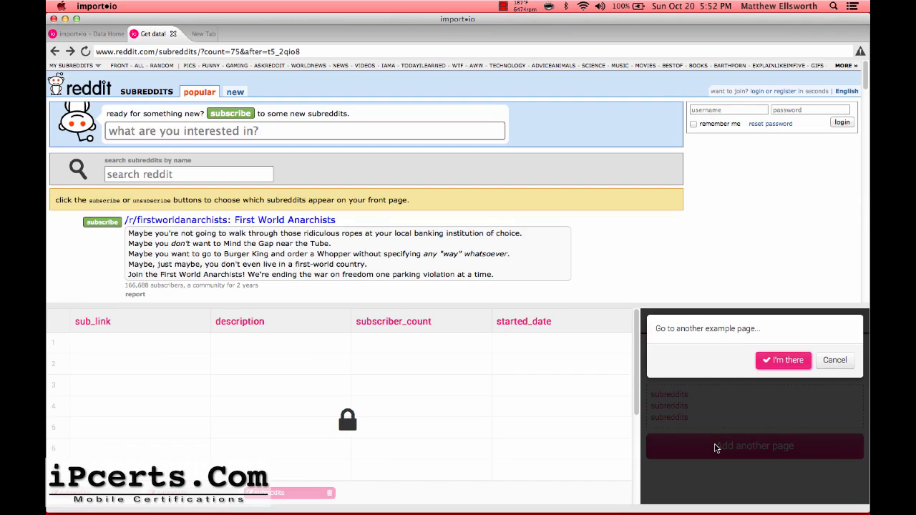
pyautogui.click(771, 360)
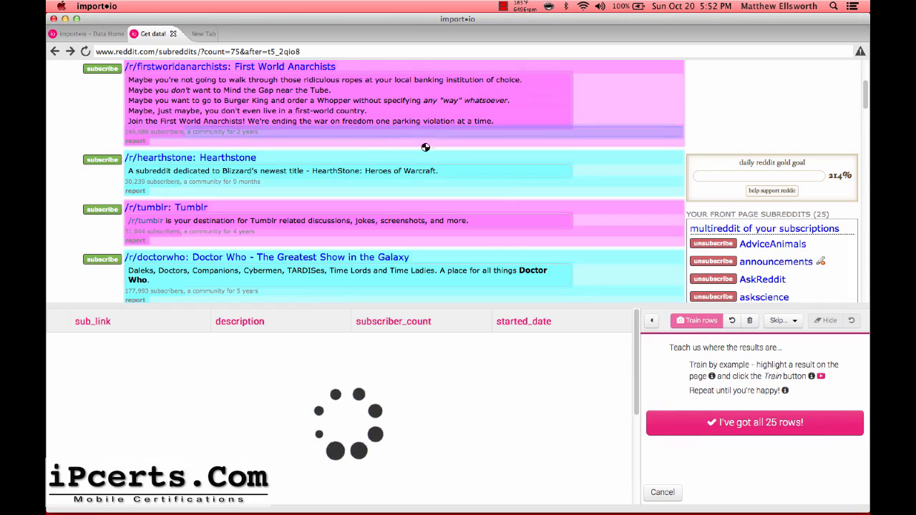
pyautogui.click(725, 422)
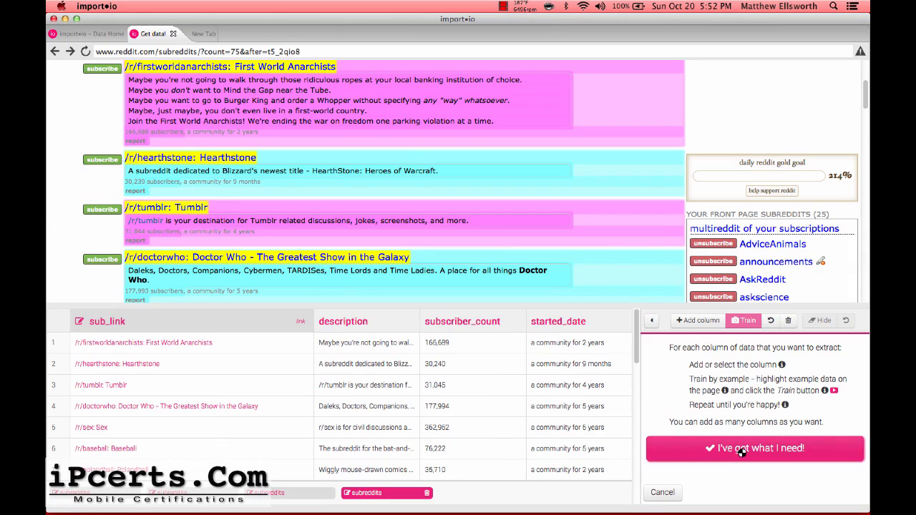
# Step: Go on to the fifth page of the subreddits listing and add it as another example page
pyautogui.scroll(-15, 654, 230)
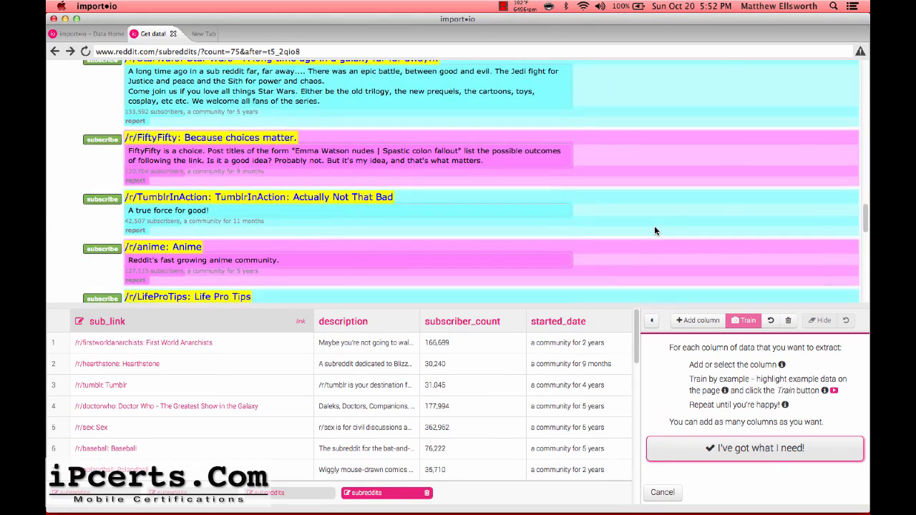
pyautogui.scroll(-10, 654, 230)
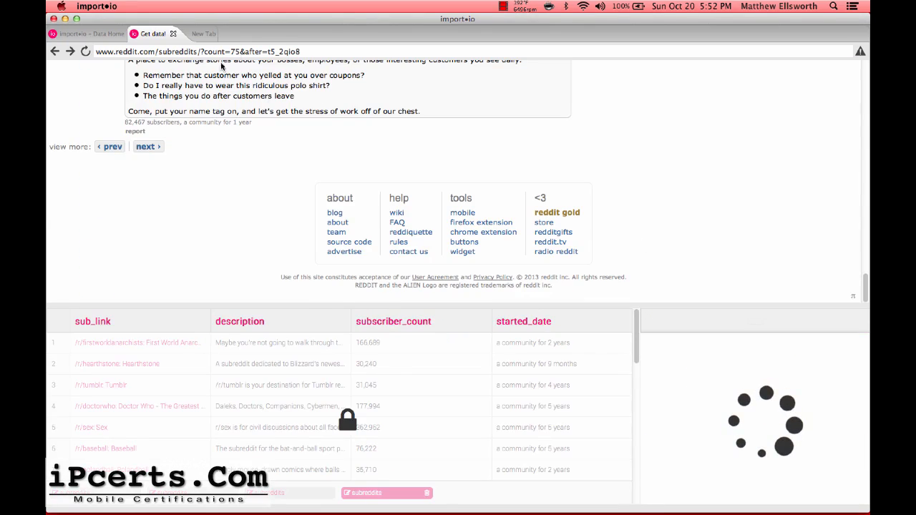
pyautogui.click(141, 147)
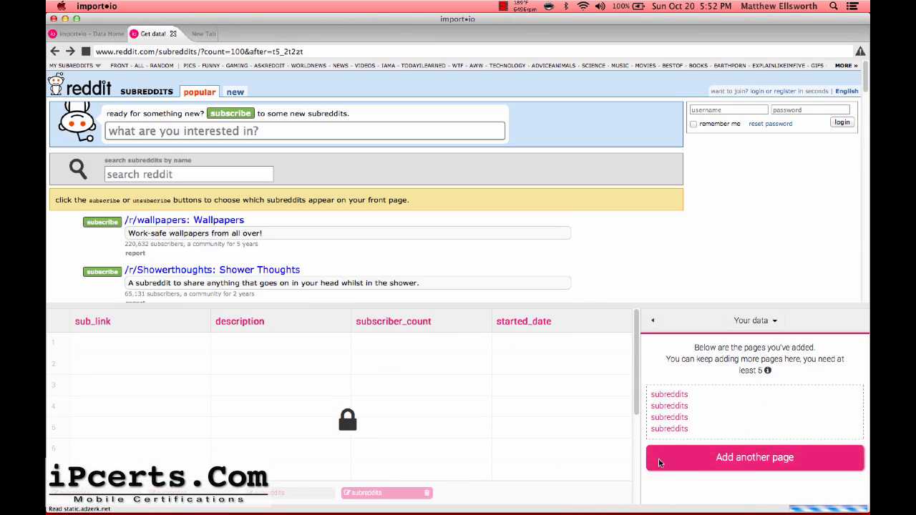
pyautogui.click(658, 459)
pyautogui.click(785, 360)
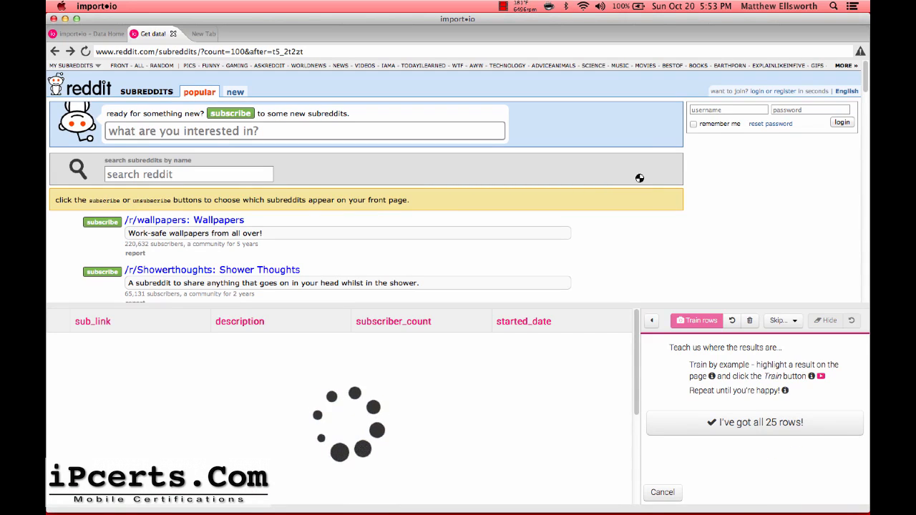
# Step: Review the detected rows down to the end of the fifth listing page and accept all 25 rows and the column data
pyautogui.scroll(-3, 656, 196)
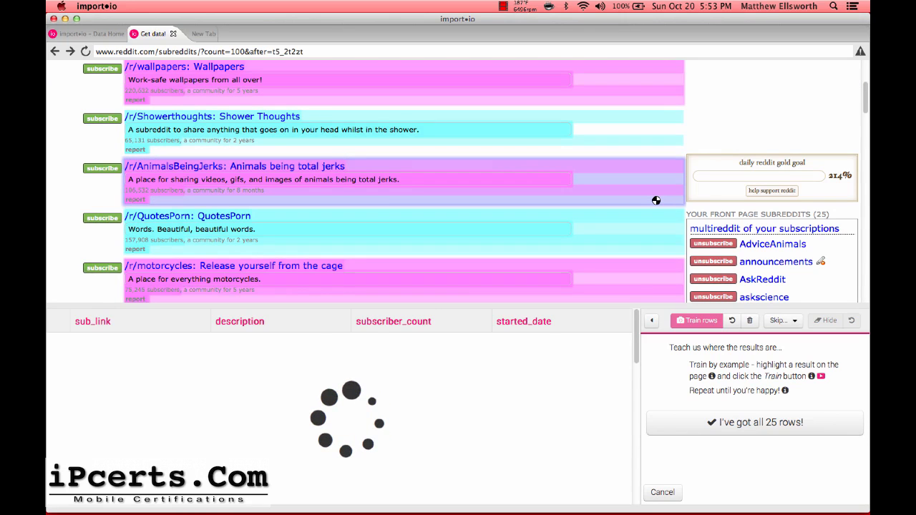
pyautogui.scroll(-15, 651, 214)
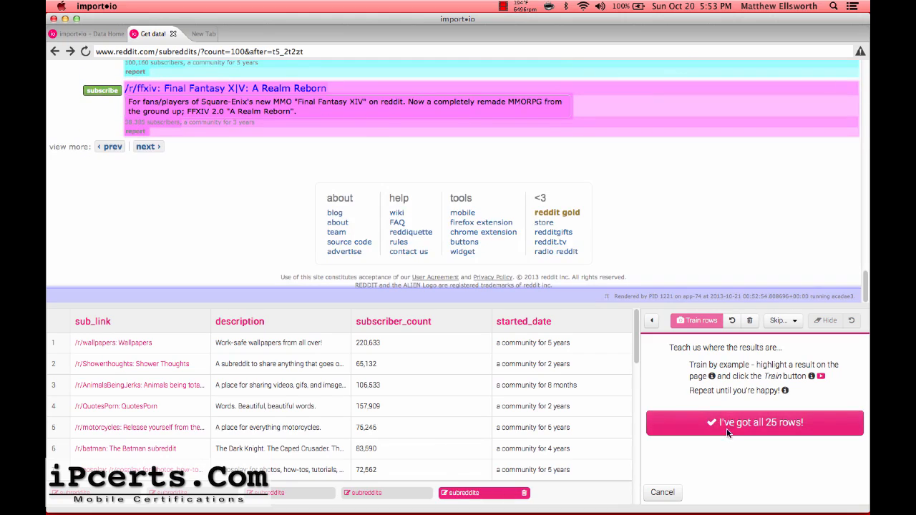
pyautogui.click(727, 426)
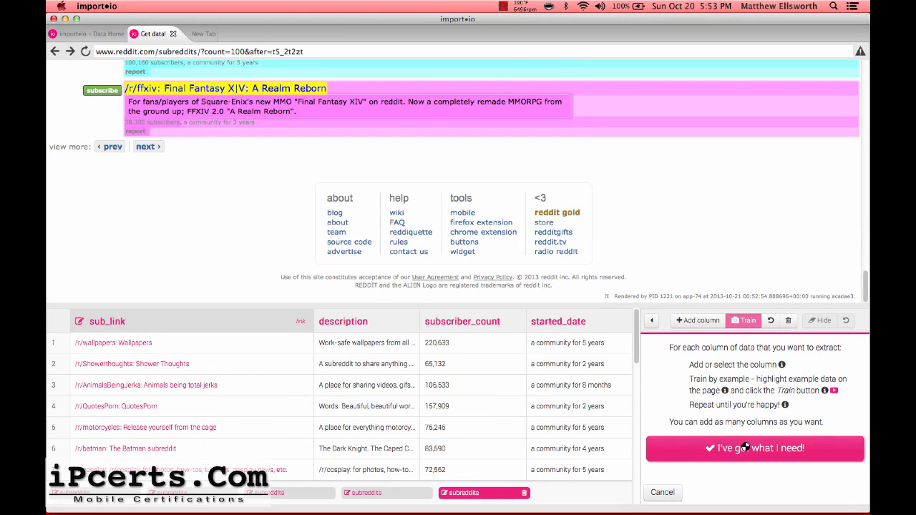
pyautogui.click(745, 447)
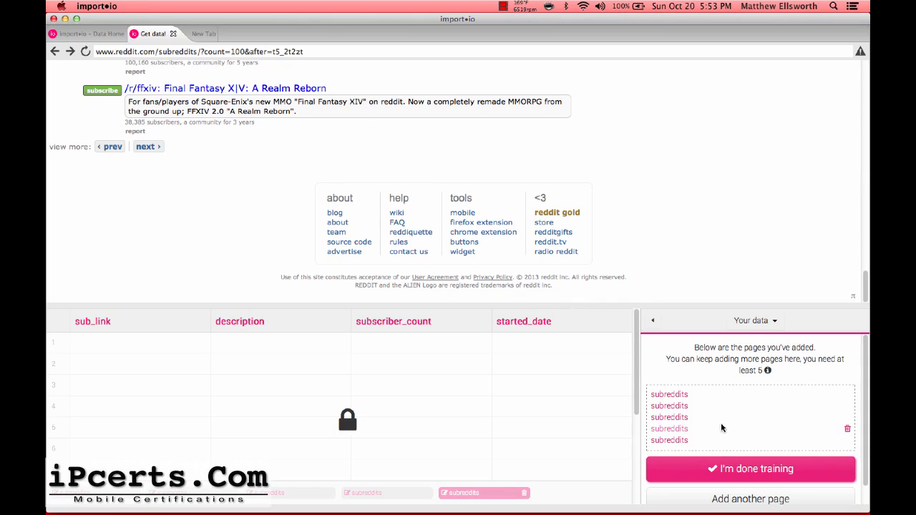
# Step: Finish the training and upload the crawler to import.io under the name Subreddits
pyautogui.click(691, 467)
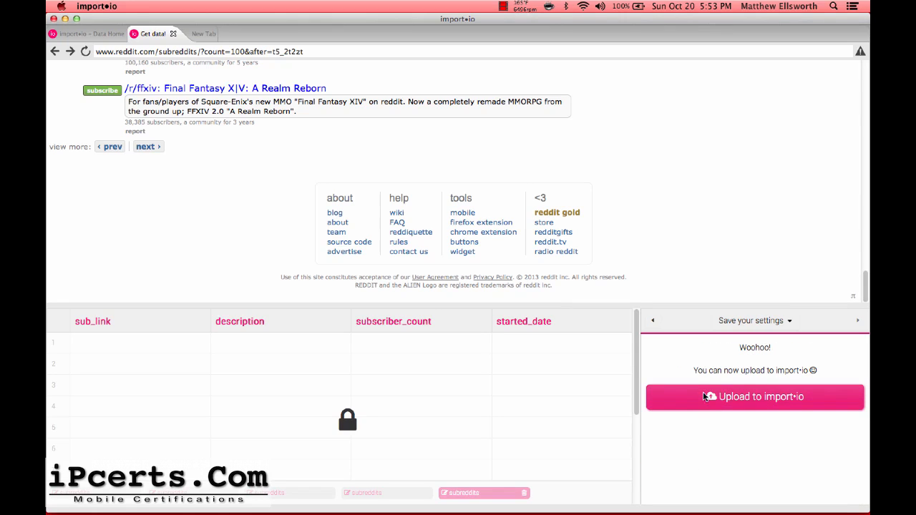
pyautogui.click(702, 396)
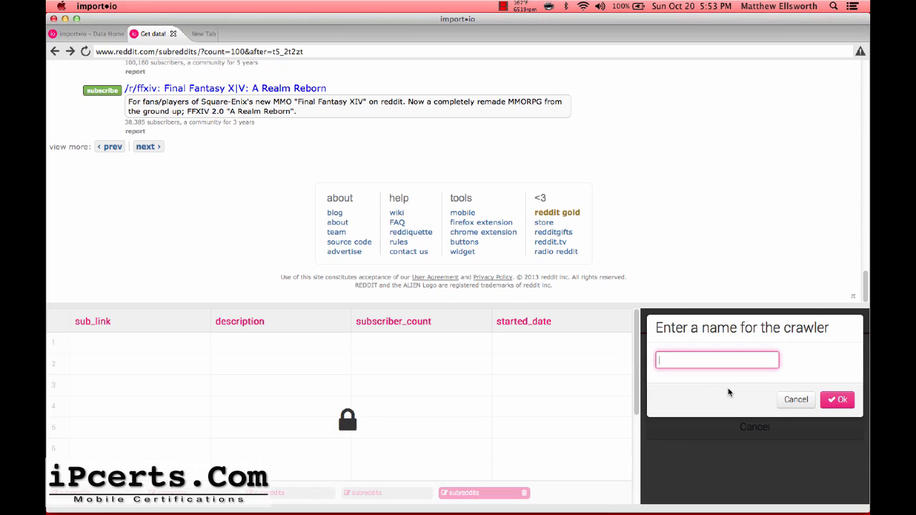
pyautogui.write('s')
pyautogui.click(831, 400)
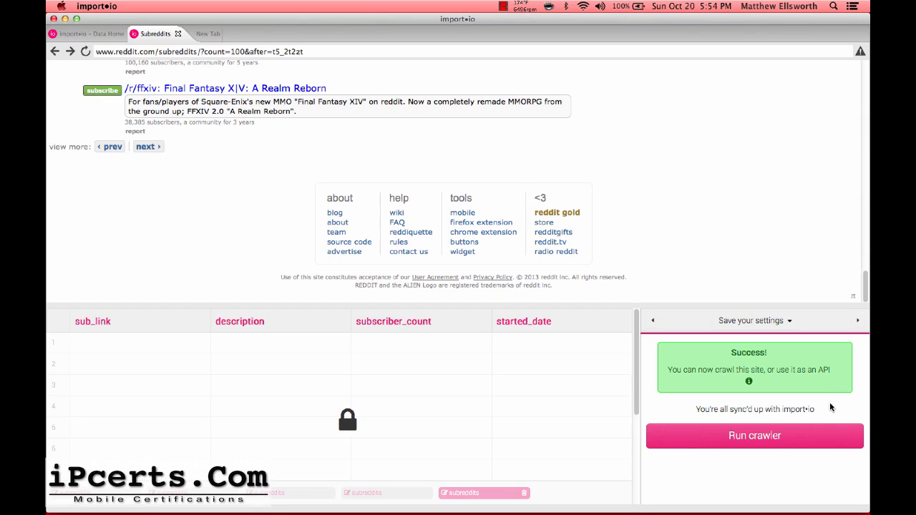
# Step: Open the crawler's run settings, switch them to Advanced mode and look through the available options
pyautogui.click(763, 440)
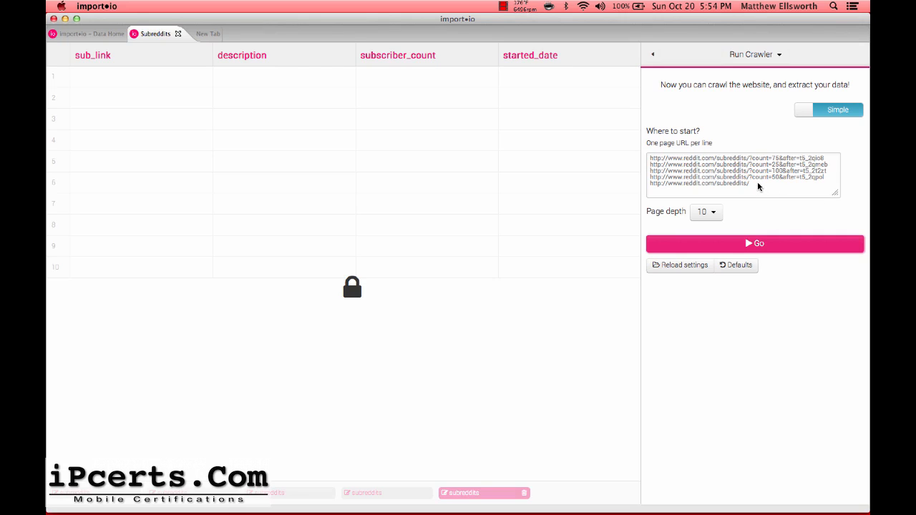
pyautogui.click(808, 111)
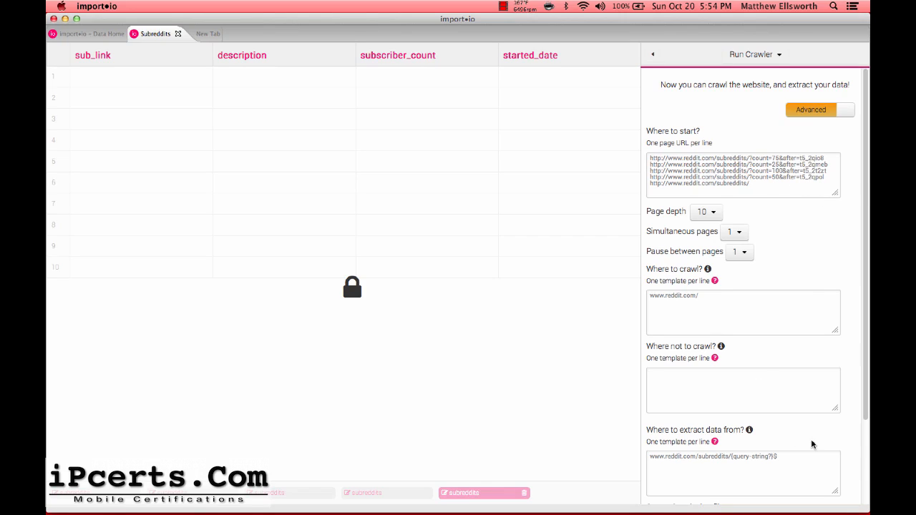
pyautogui.scroll(-3, 684, 465)
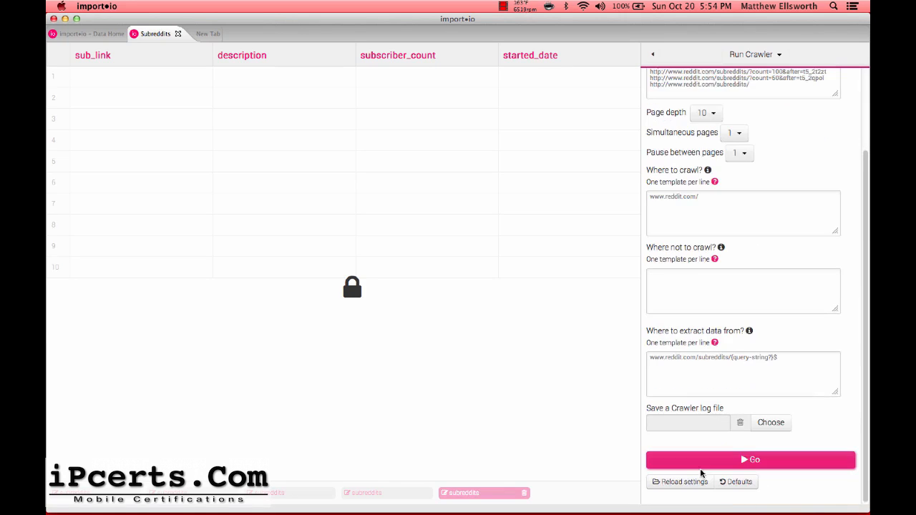
pyautogui.scroll(3, 748, 375)
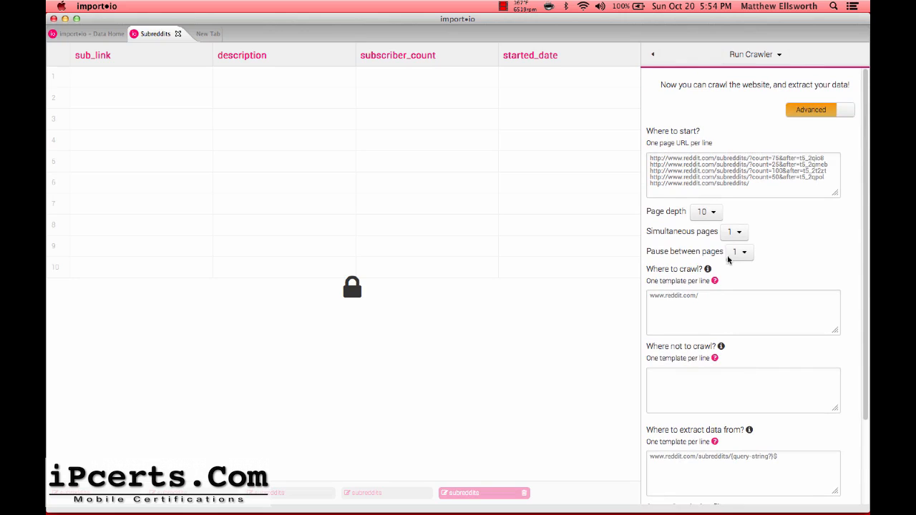
pyautogui.moveTo(751, 185); pyautogui.dragTo(622, 187)
pyautogui.press('super+c')
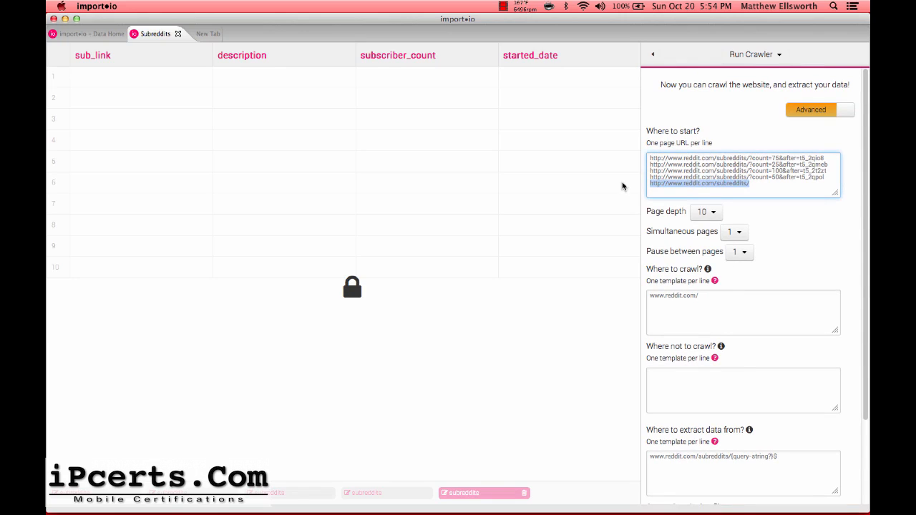
pyautogui.moveTo(737, 295); pyautogui.dragTo(555, 289)
pyautogui.press('super+v')
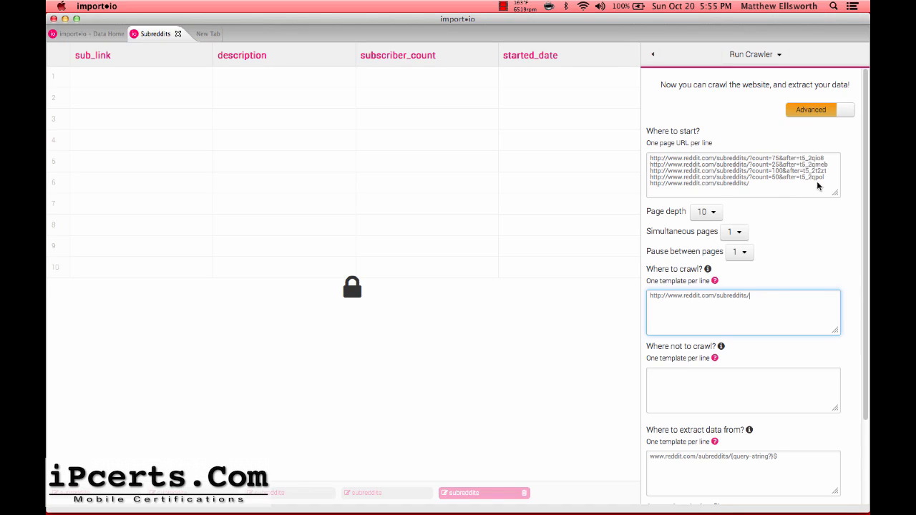
pyautogui.scroll(-2, 821, 196)
pyautogui.scroll(-3, 821, 202)
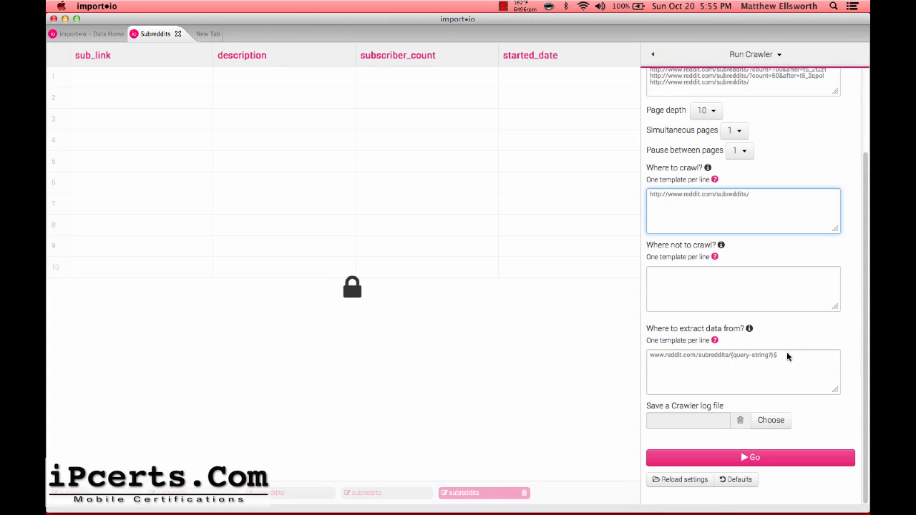
pyautogui.scroll(3, 786, 358)
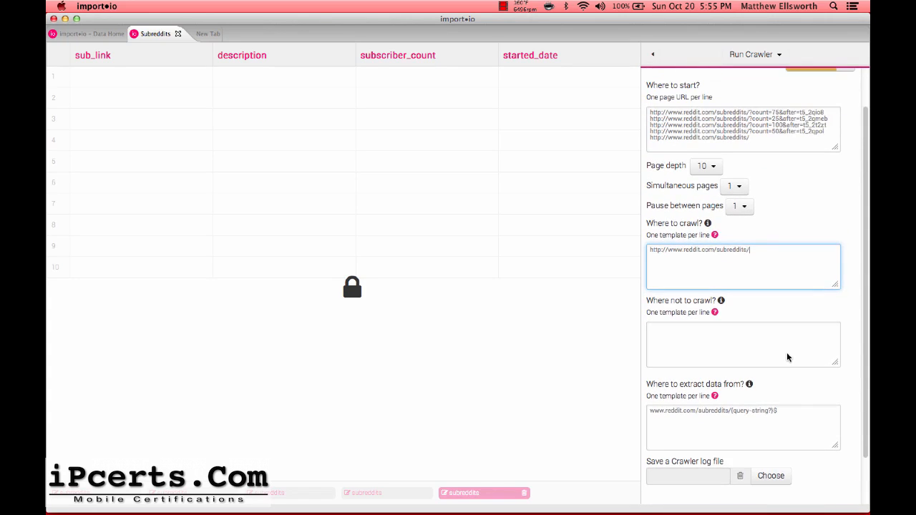
pyautogui.click(789, 411)
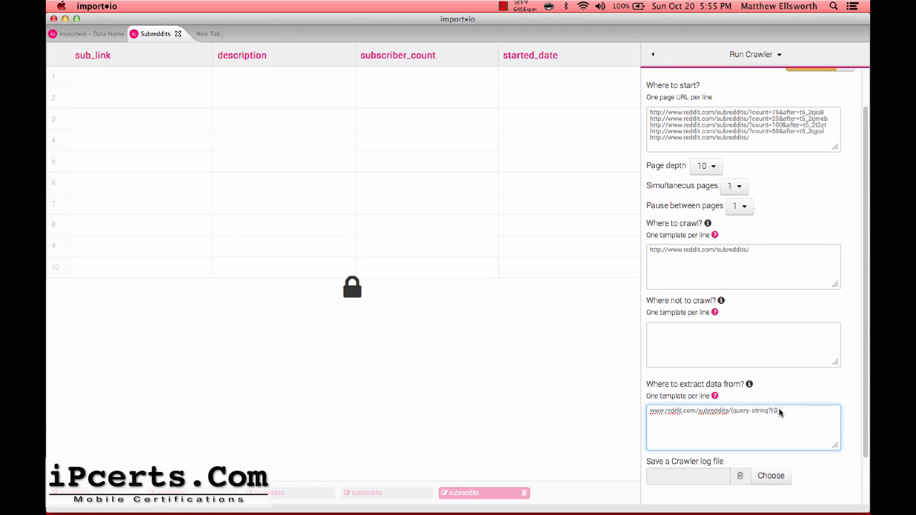
pyautogui.moveTo(778, 410); pyautogui.dragTo(731, 415)
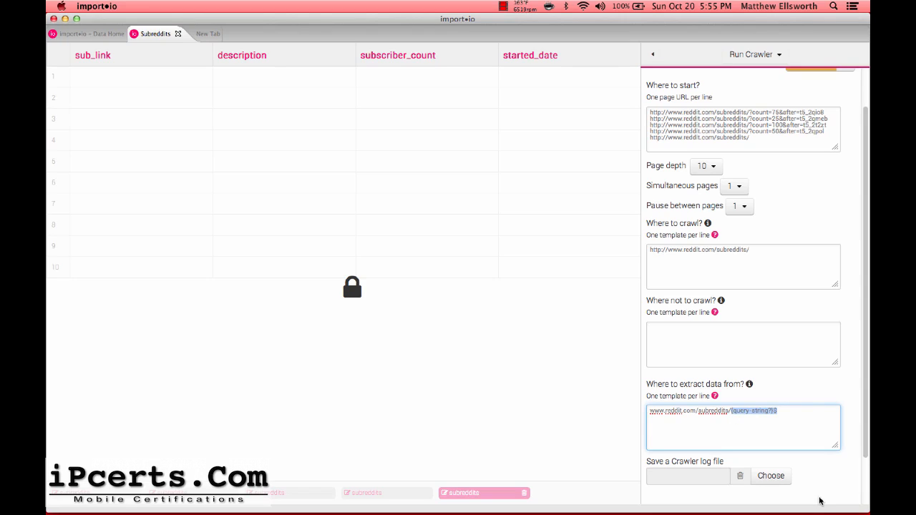
pyautogui.press('BackSpace')
pyautogui.write('?count={num}&afte')
pyautogui.write('r={')
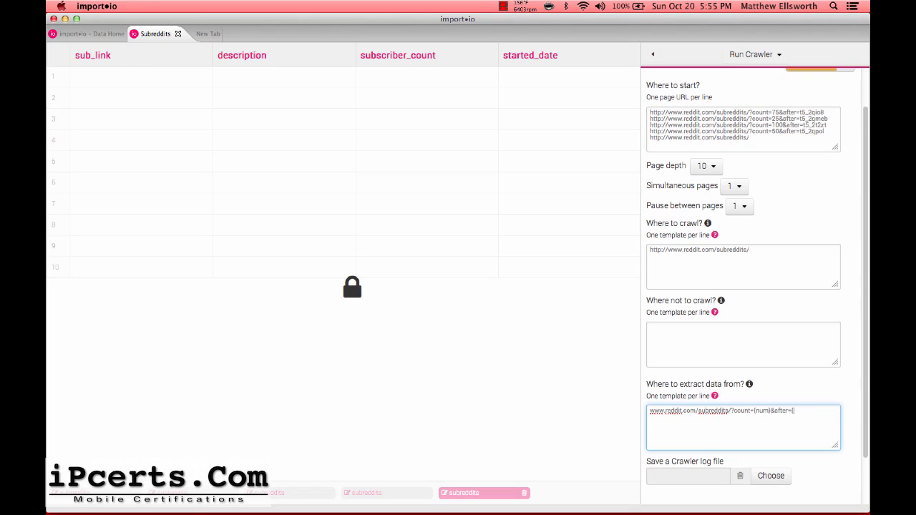
pyautogui.write('any}')
pyautogui.moveTo(815, 413); pyautogui.dragTo(648, 415)
pyautogui.press('cmd+c')
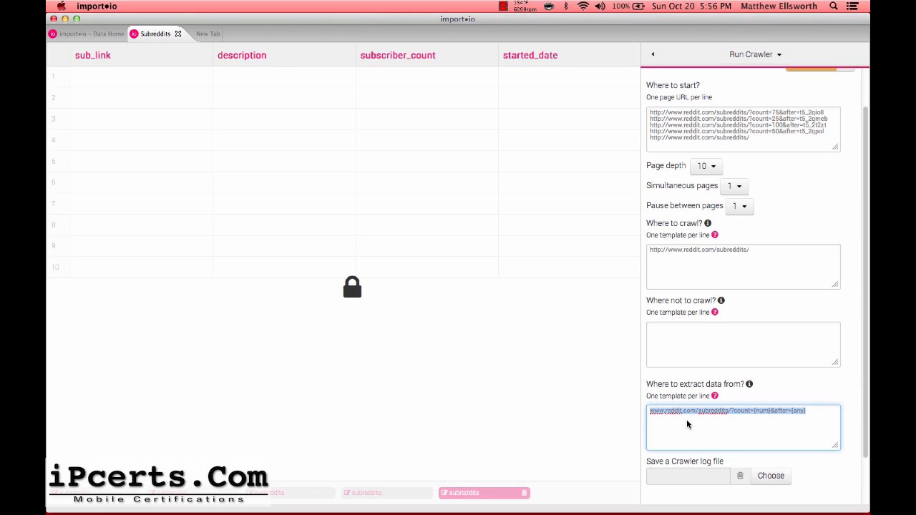
pyautogui.click(766, 266)
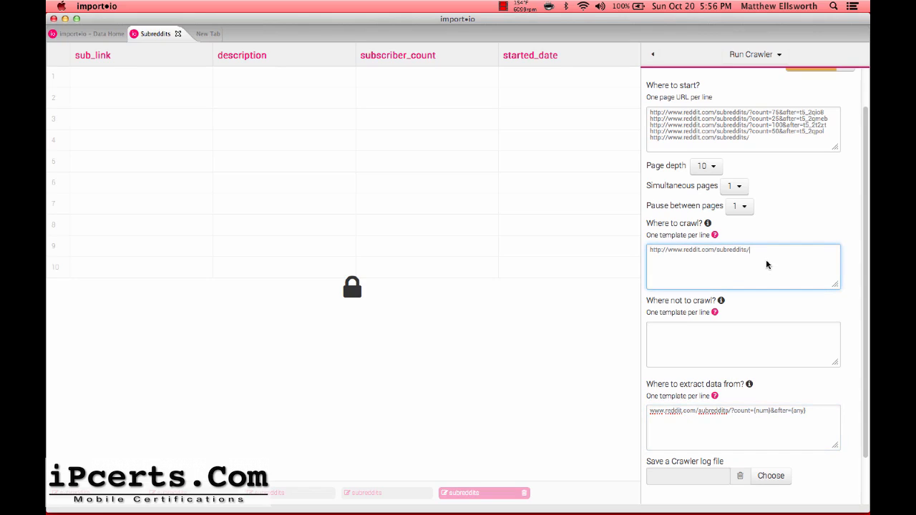
pyautogui.press('Return')
pyautogui.press('cmd+v')
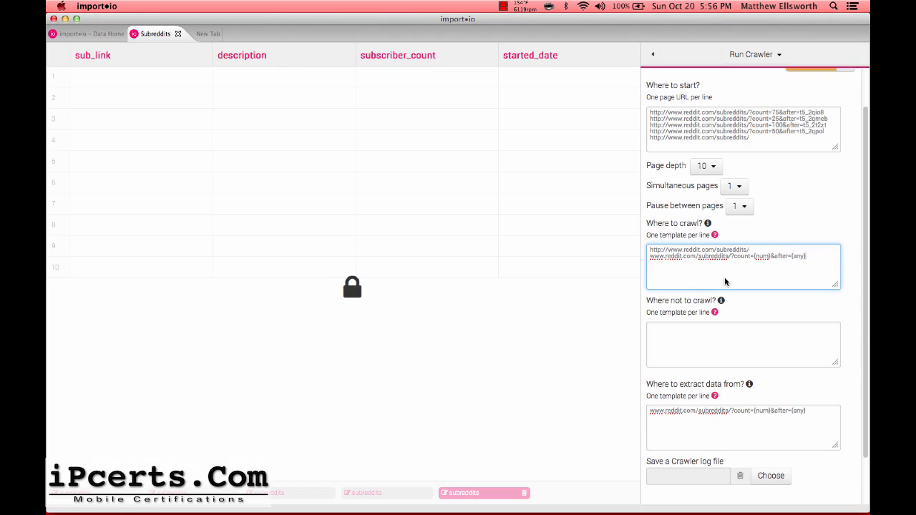
# Step: Run the crawler with the edited crawl and extraction templates
pyautogui.scroll(-2, 847, 375)
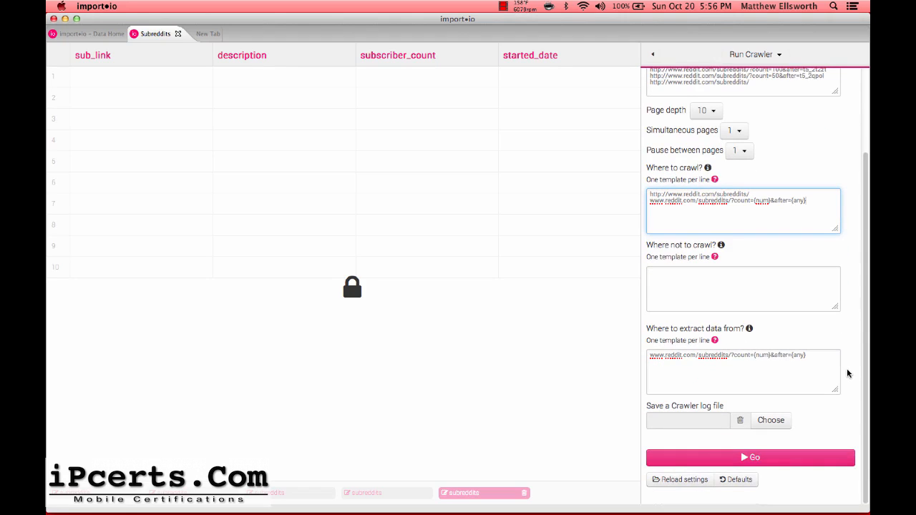
pyautogui.click(776, 459)
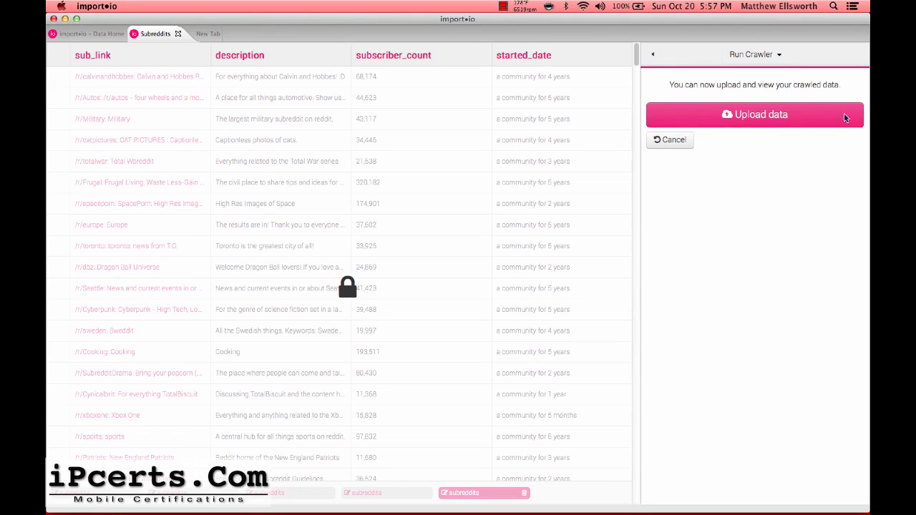
# Step: Upload the crawled data and expand the data set's table to include the source detail columns such as Source Page URL
pyautogui.click(792, 123)
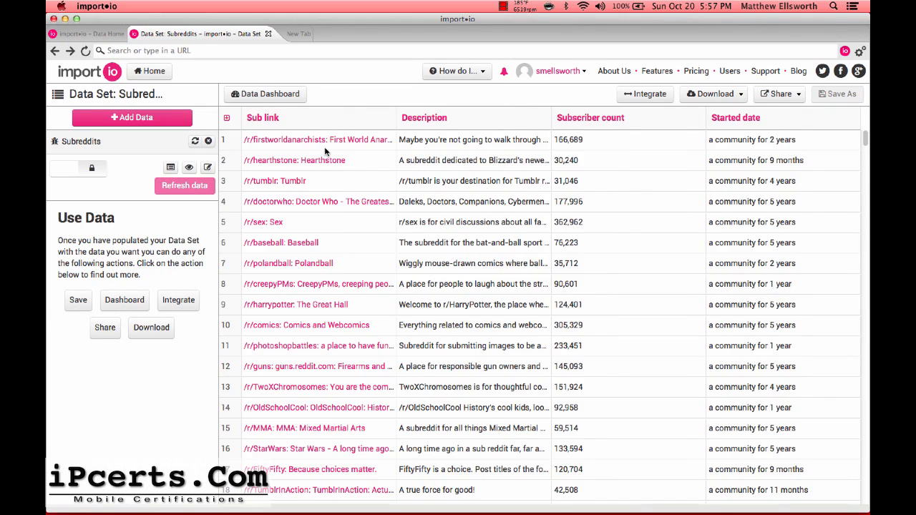
pyautogui.click(227, 119)
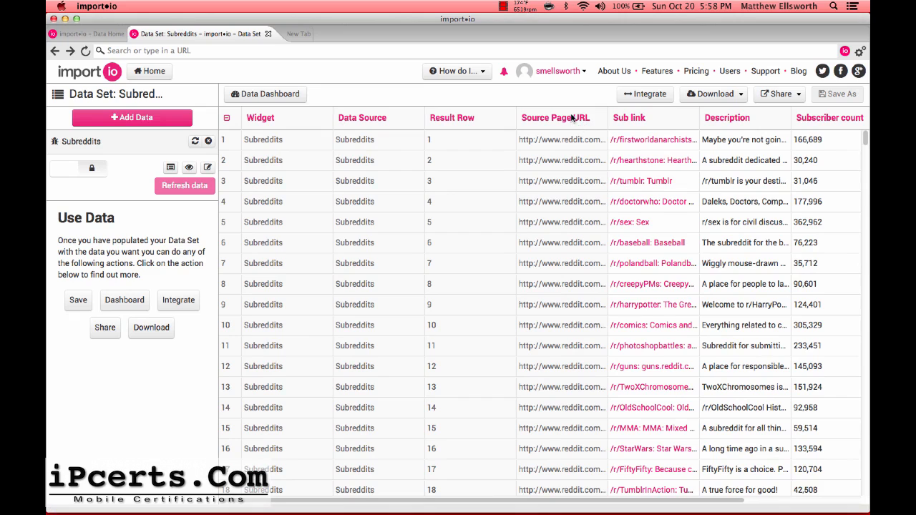
# Step: Collapse the source detail columns and download the data set as a CSV file named subreddit into the Import.io Files folder
pyautogui.click(227, 119)
pyautogui.click(711, 94)
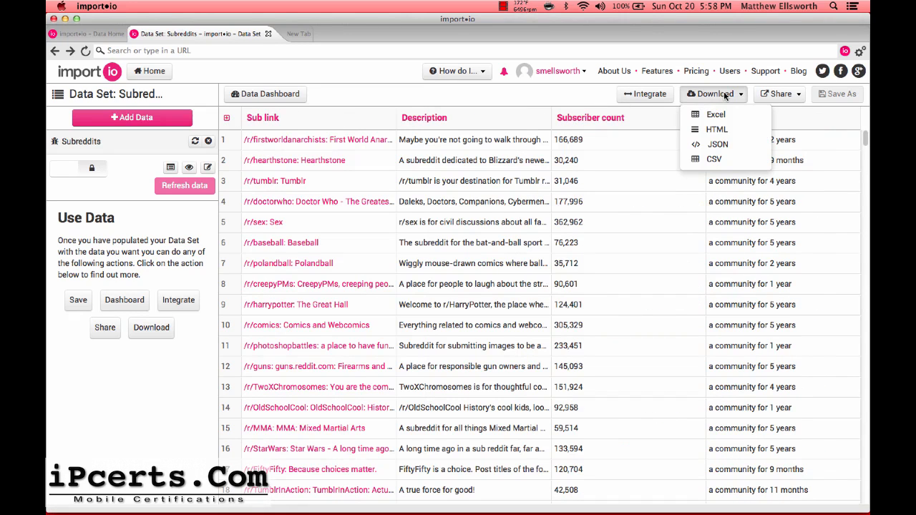
pyautogui.click(705, 159)
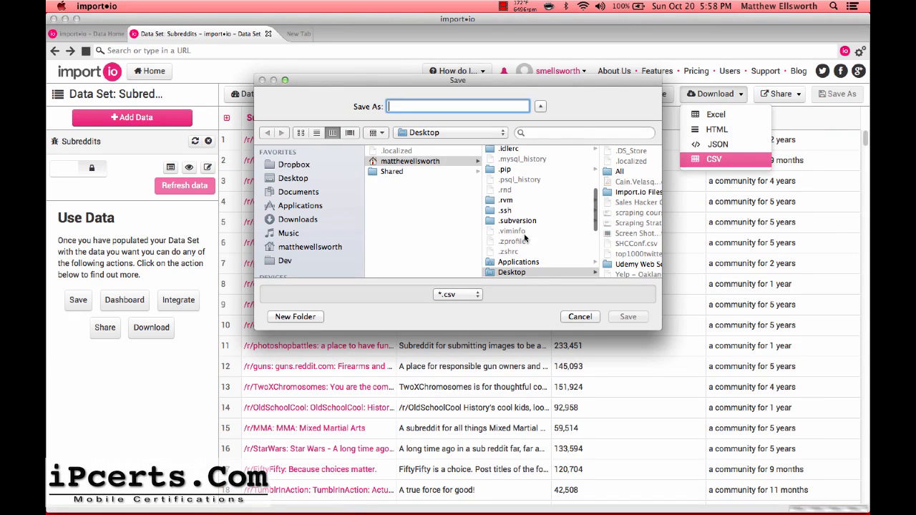
pyautogui.hscroll(5, 529, 229)
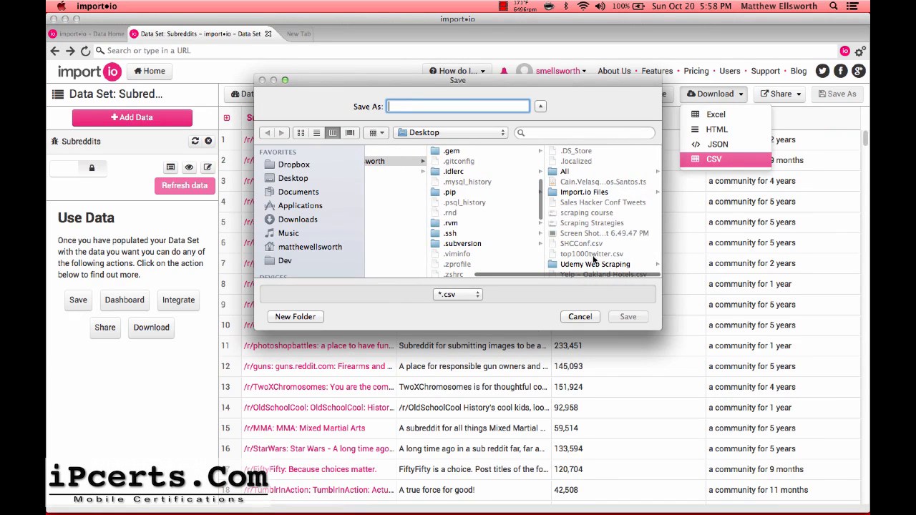
pyautogui.click(585, 195)
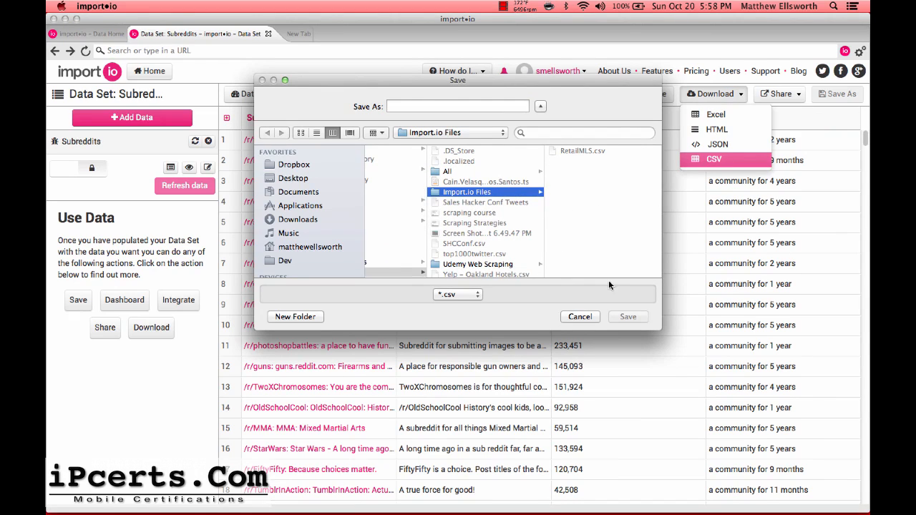
pyautogui.click(425, 107)
pyautogui.write('subreddit')
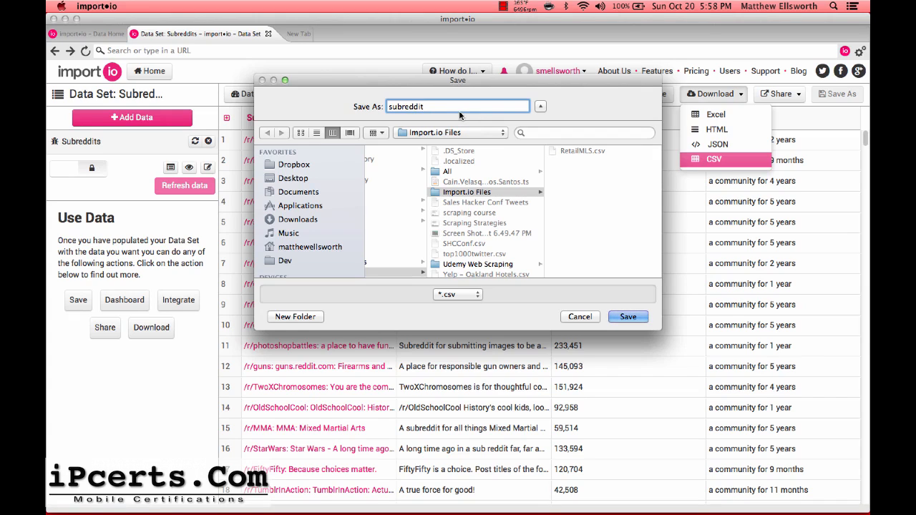
pyautogui.press('Return')
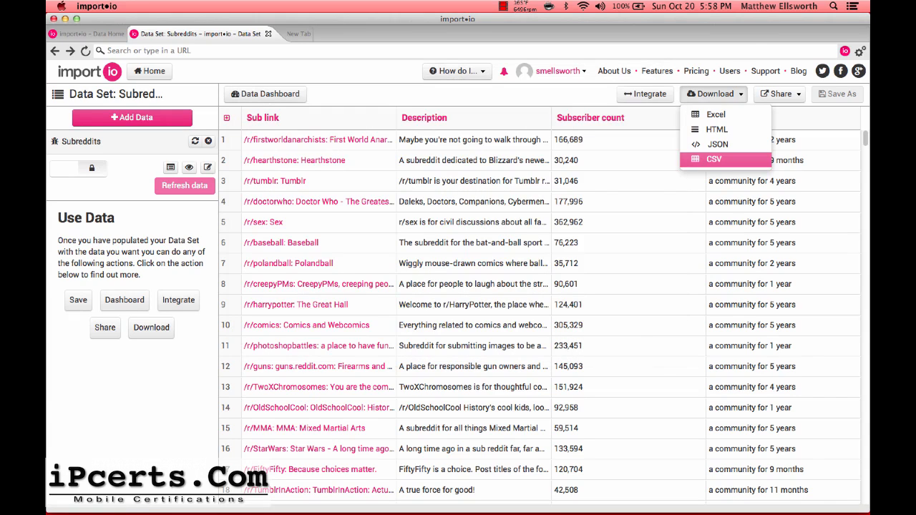
# Step: Find the downloaded subreddit.csv file with a Spotlight search and open it in Excel
pyautogui.click(438, 439)
pyautogui.press('super+space')
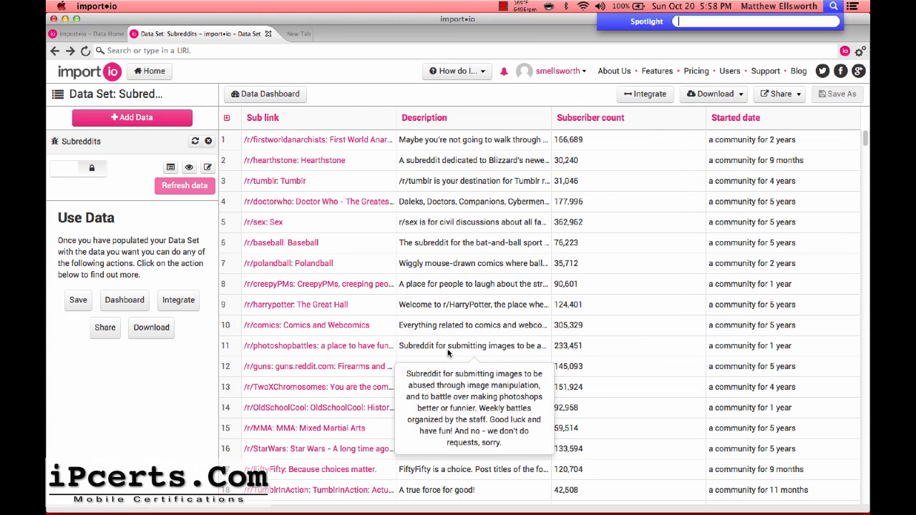
pyautogui.write('subredd')
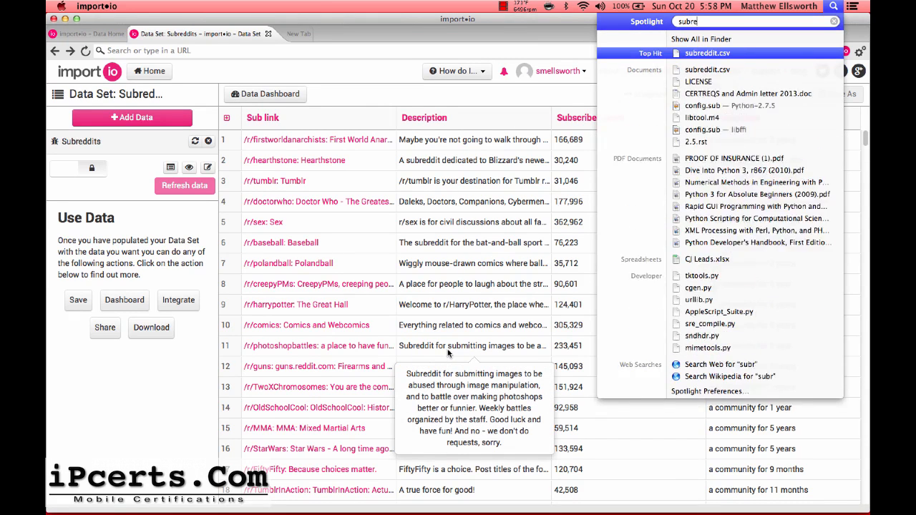
pyautogui.press('Return')
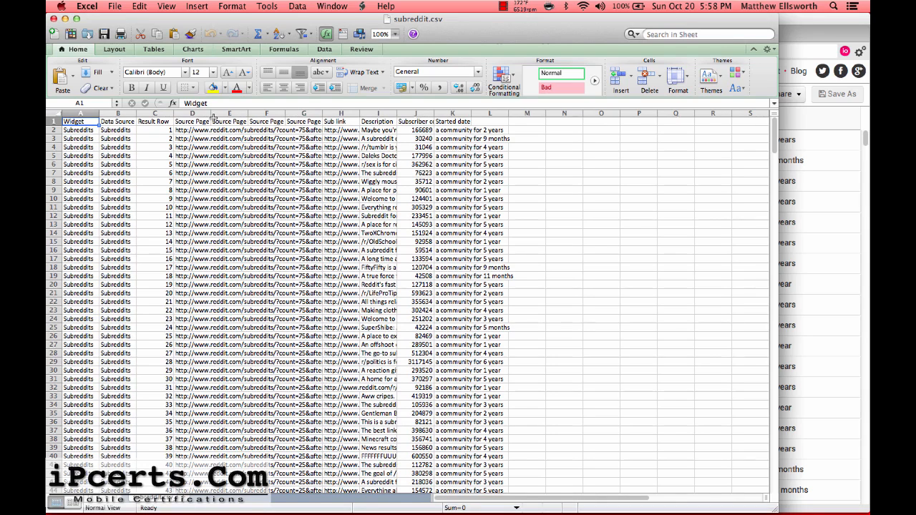
# Step: Widen the Source Page URL column and examine which page URLs the rows were crawled from, down to the last data row
pyautogui.moveTo(209, 113); pyautogui.dragTo(422, 116)
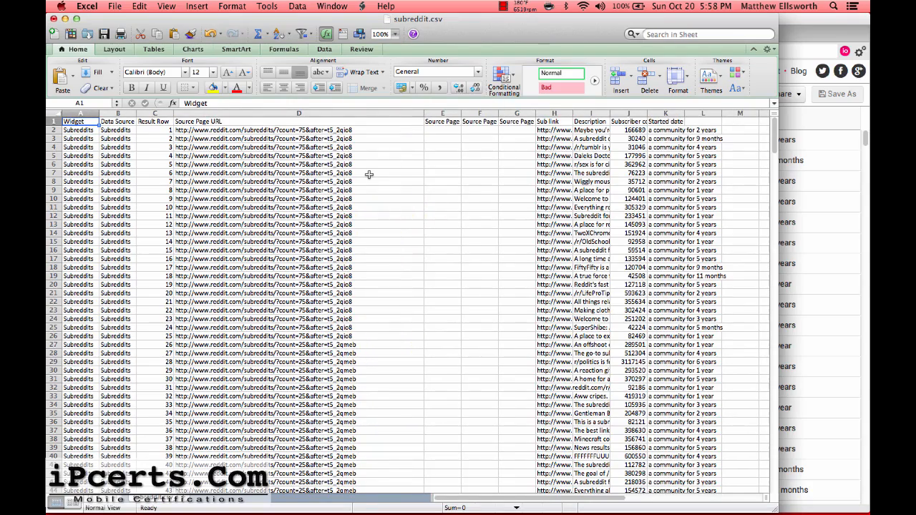
pyautogui.scroll(-20, 368, 174)
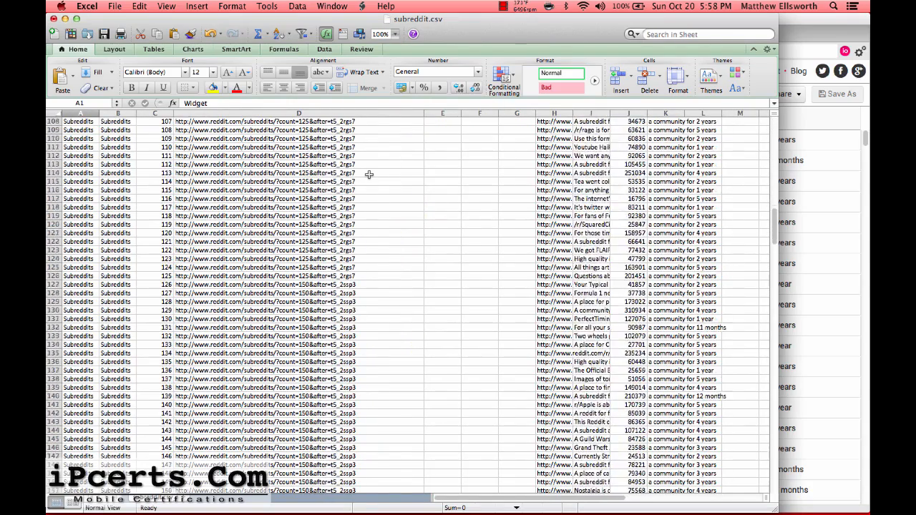
pyautogui.scroll(-1, 368, 174)
pyautogui.click(304, 277)
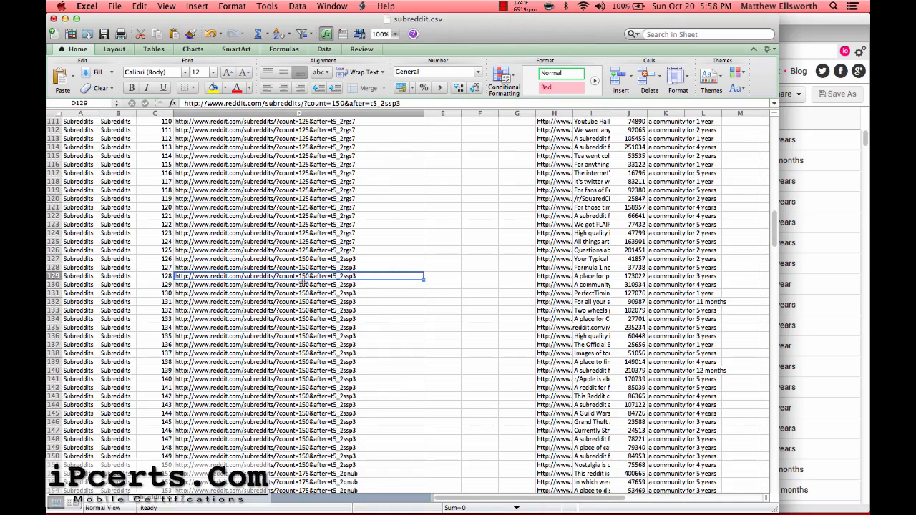
pyautogui.scroll(-20, 312, 330)
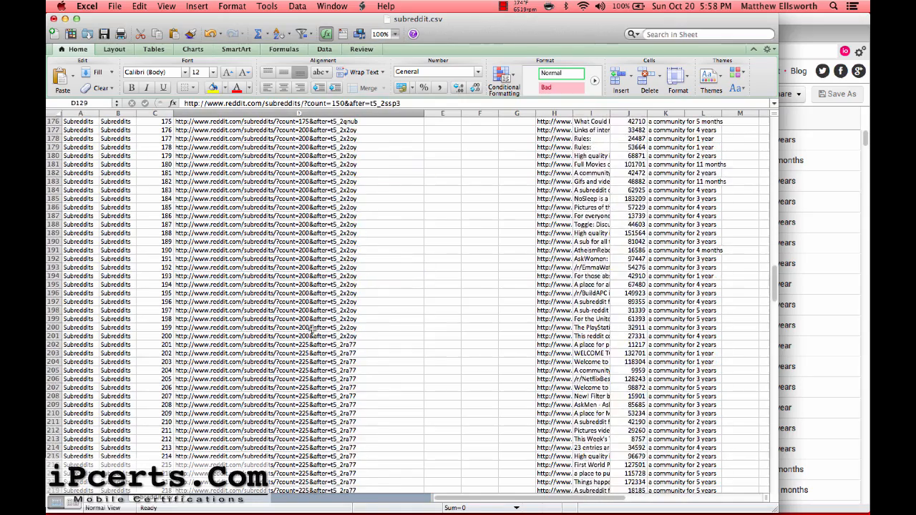
pyautogui.scroll(-20, 313, 329)
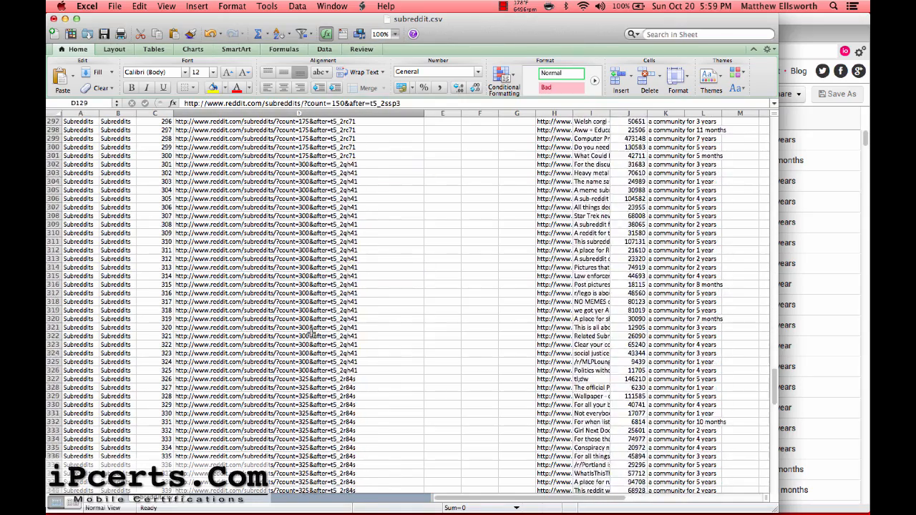
pyautogui.scroll(-20, 313, 331)
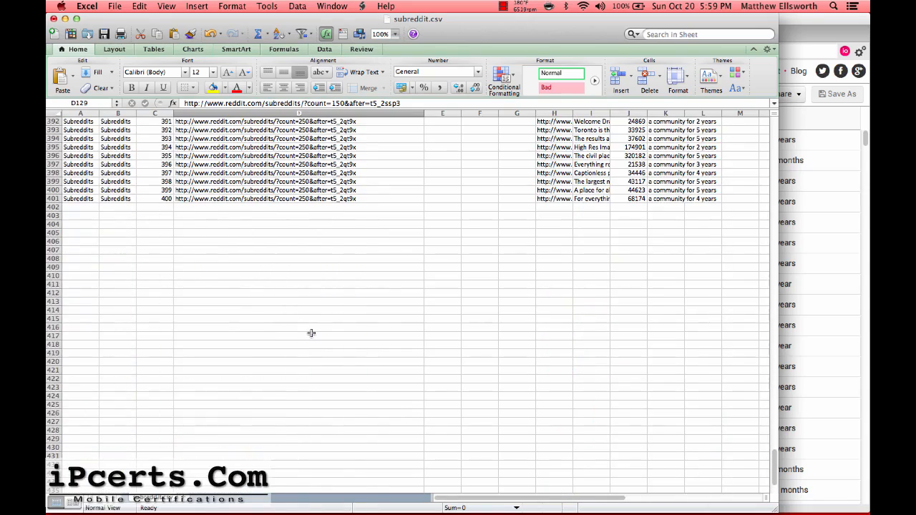
pyautogui.scroll(1, 311, 332)
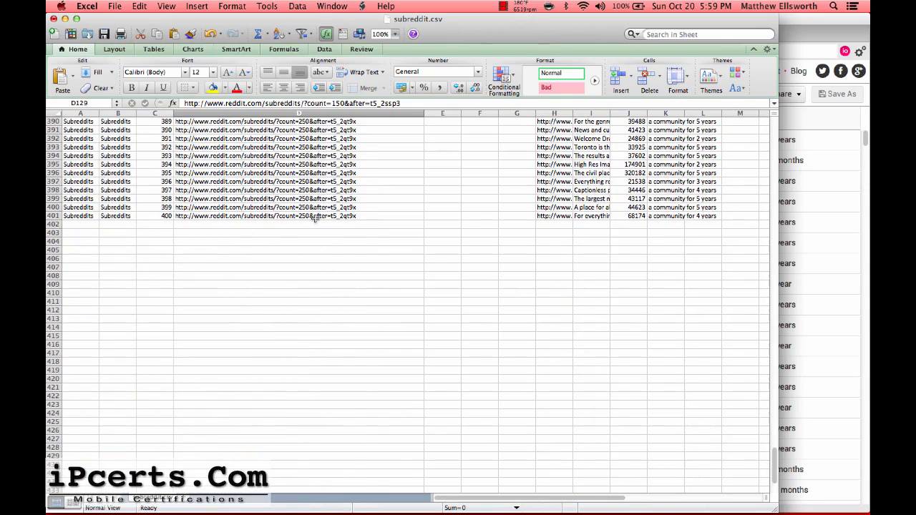
pyautogui.scroll(20, 315, 218)
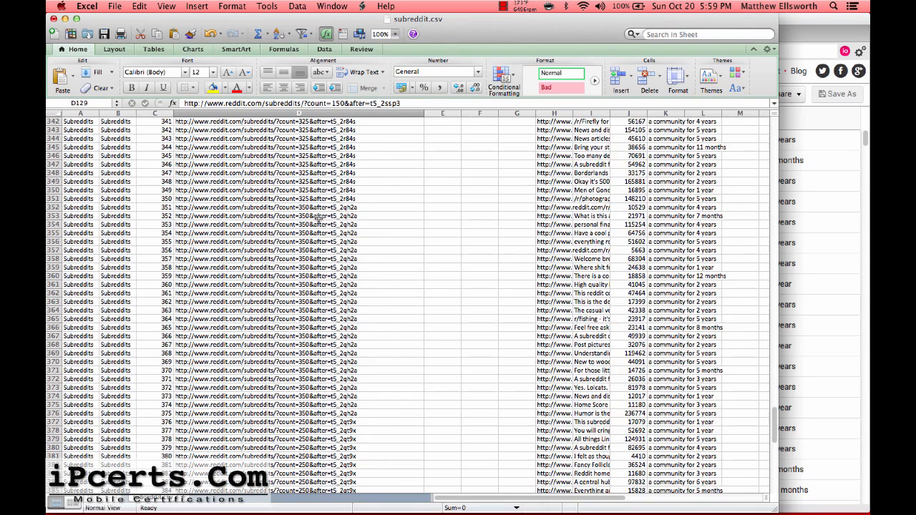
pyautogui.click(310, 344)
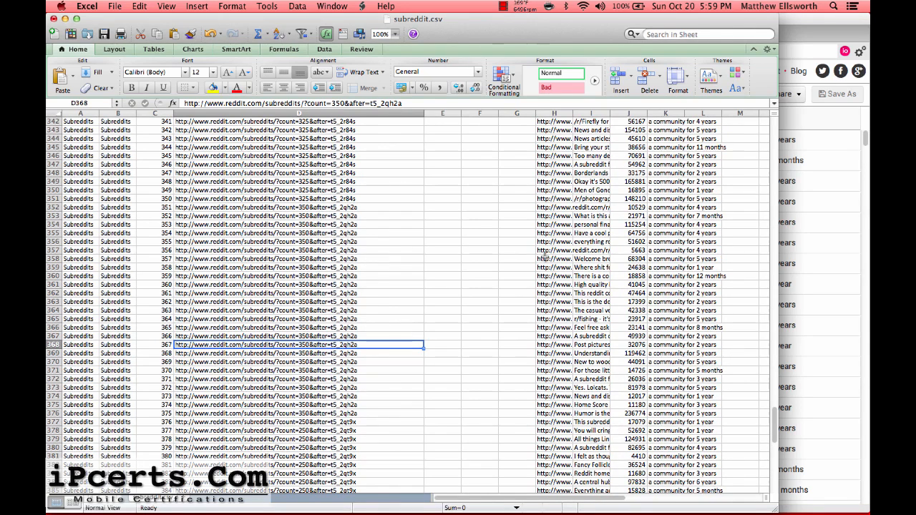
pyautogui.scroll(20, 543, 256)
pyautogui.scroll(20, 544, 256)
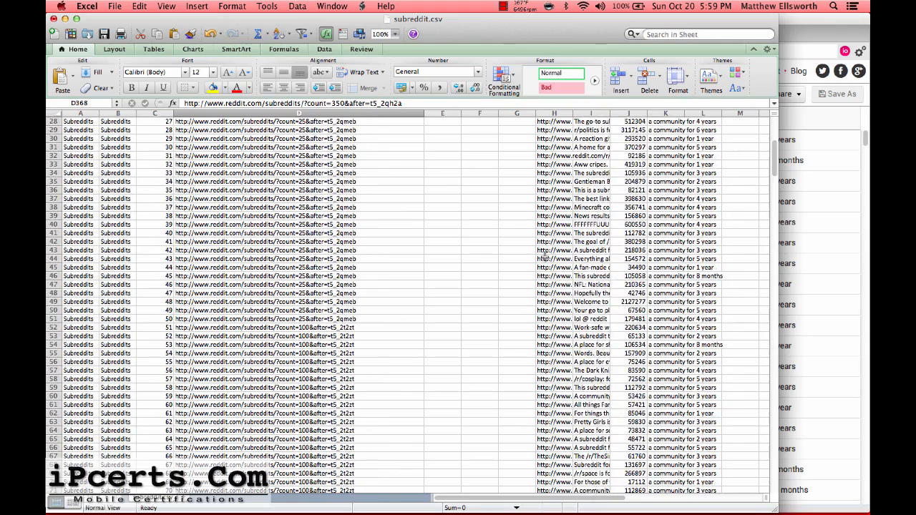
# Step: Narrow the Source Page URL column and widen the Sub link and Subscriber count columns to show their full contents
pyautogui.moveTo(425, 114); pyautogui.dragTo(300, 113)
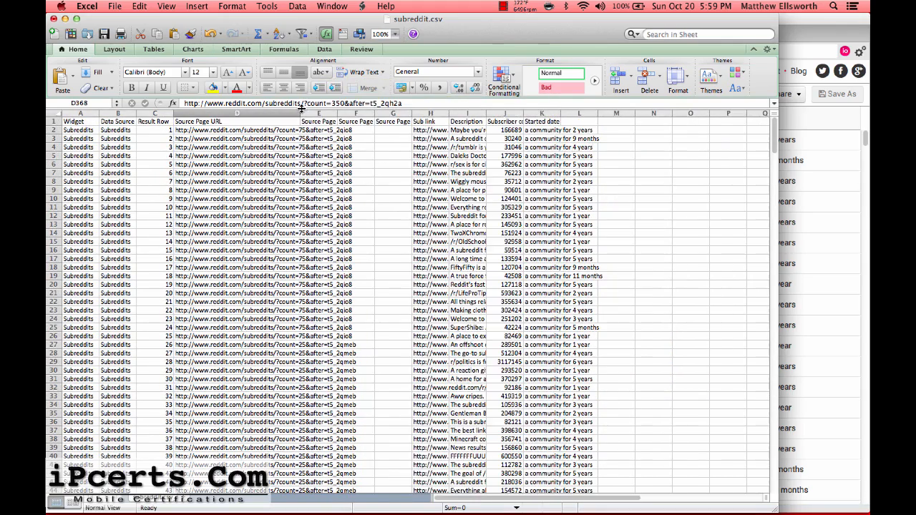
pyautogui.moveTo(447, 115); pyautogui.dragTo(606, 115)
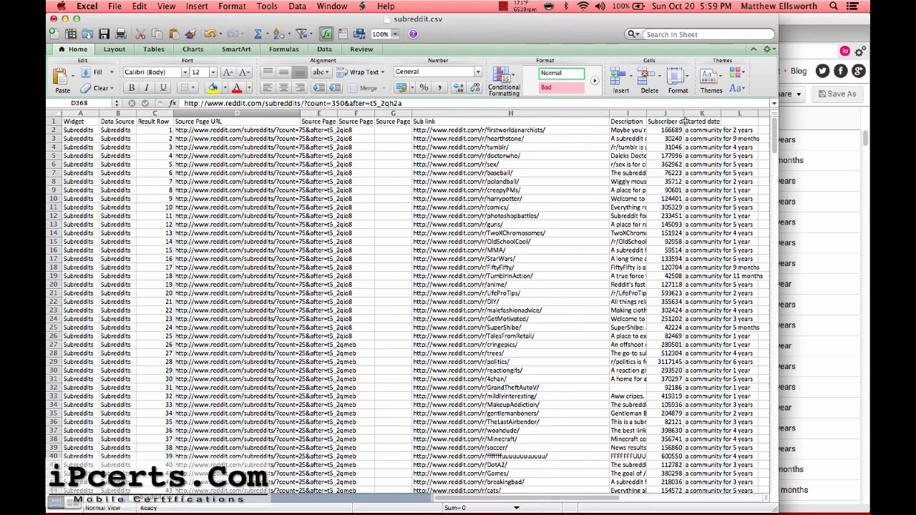
pyautogui.moveTo(685, 115); pyautogui.dragTo(719, 115)
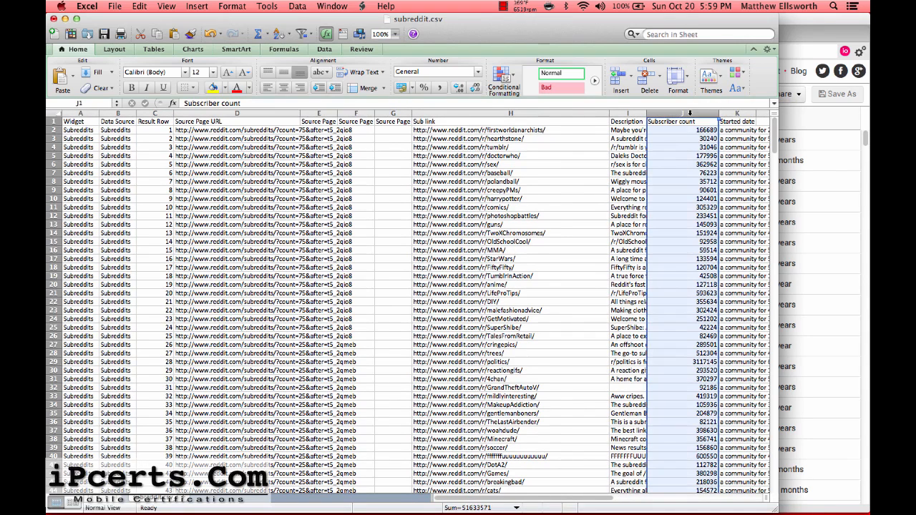
# Step: Custom sort the whole table by the Subscriber count column, ordered Largest to Smallest
pyautogui.click(690, 113)
pyautogui.click(290, 39)
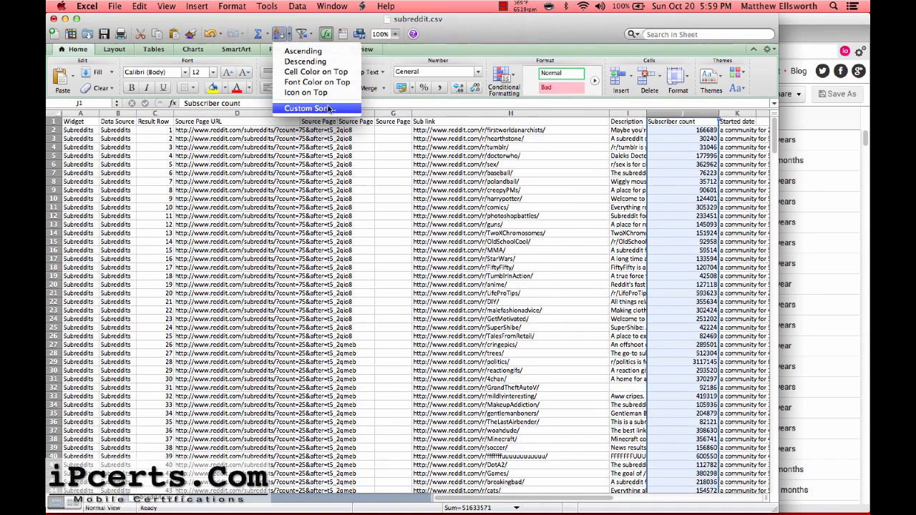
pyautogui.click(325, 104)
pyautogui.click(648, 291)
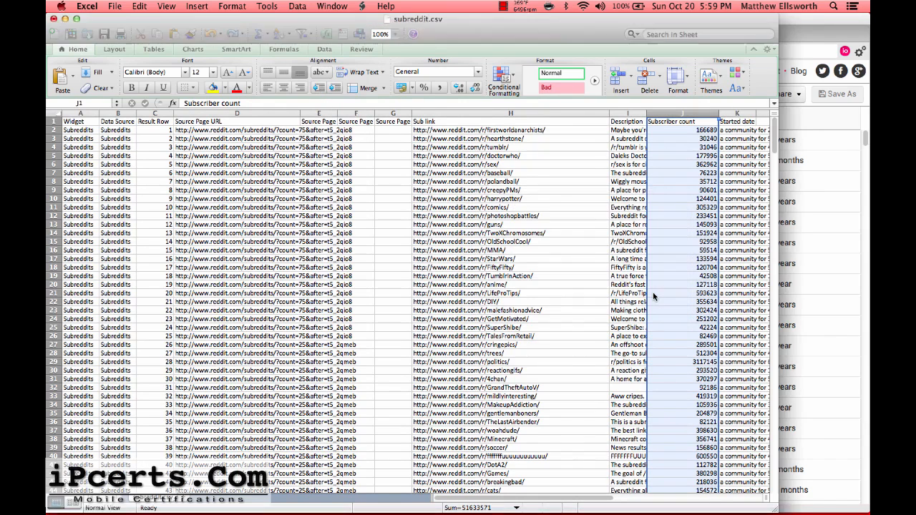
pyautogui.click(347, 62)
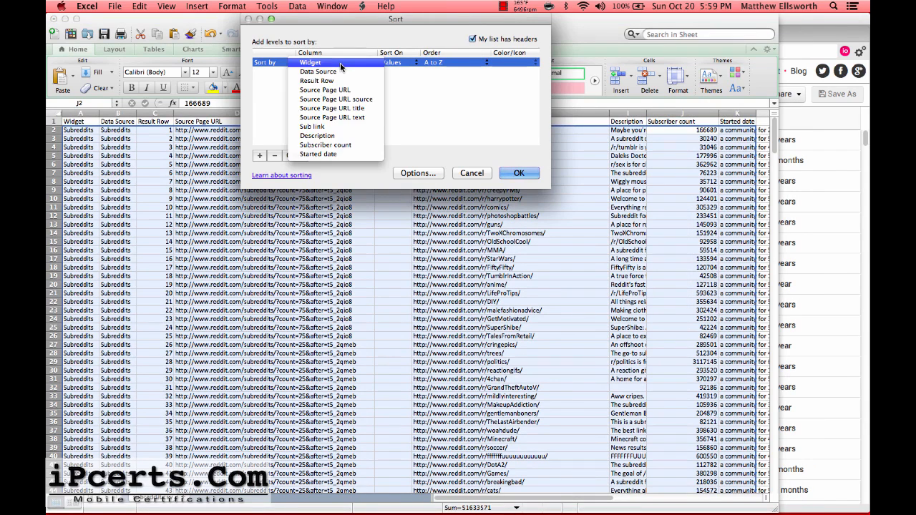
pyautogui.click(346, 146)
pyautogui.click(473, 63)
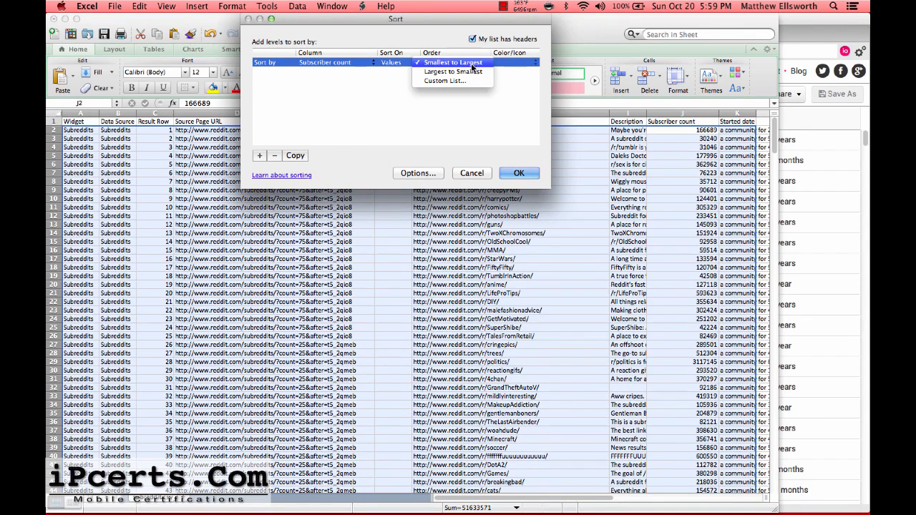
pyautogui.click(470, 71)
pyautogui.click(520, 173)
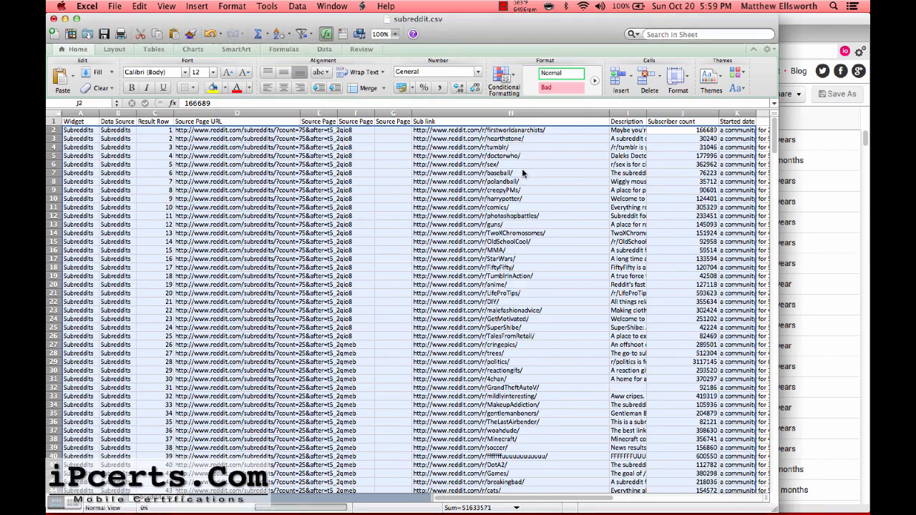
# Step: Widen the Description column and look through the sorted subreddit links, descriptions and subscriber counts
pyautogui.click(505, 129)
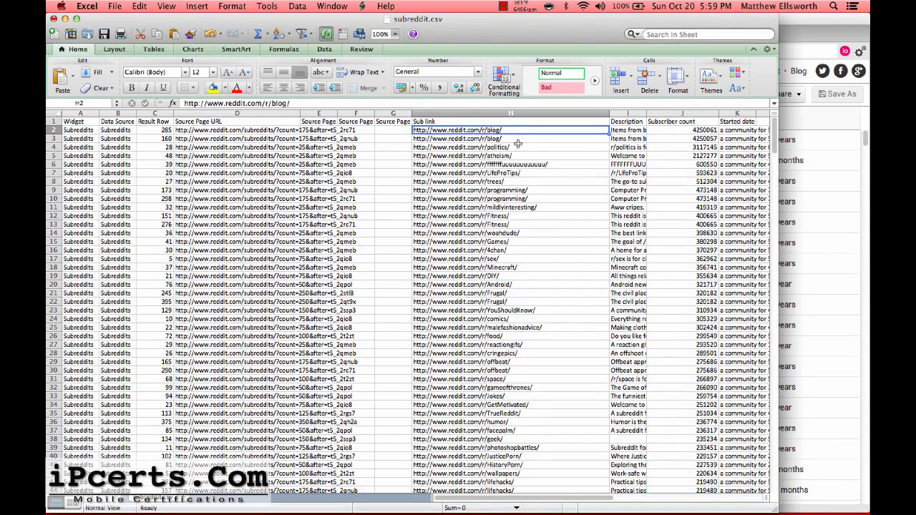
pyautogui.moveTo(647, 114); pyautogui.dragTo(707, 115)
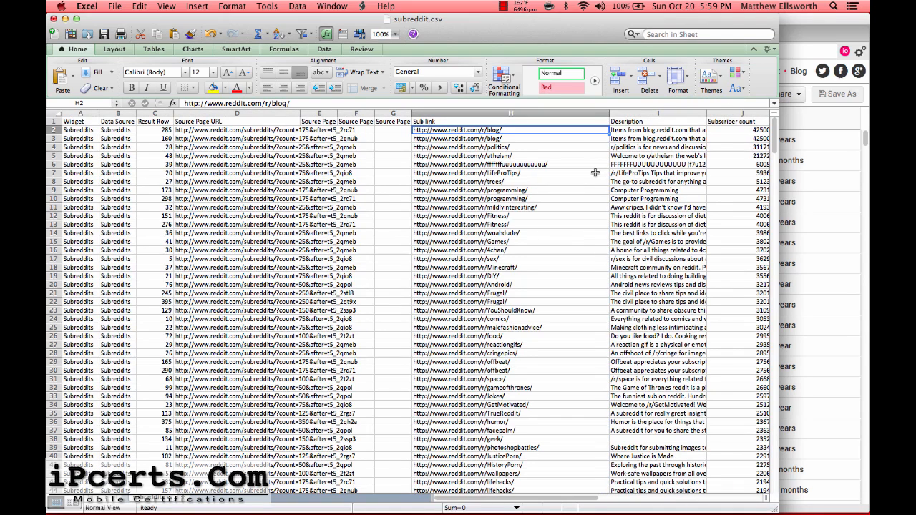
pyautogui.hscroll(2, 617, 166)
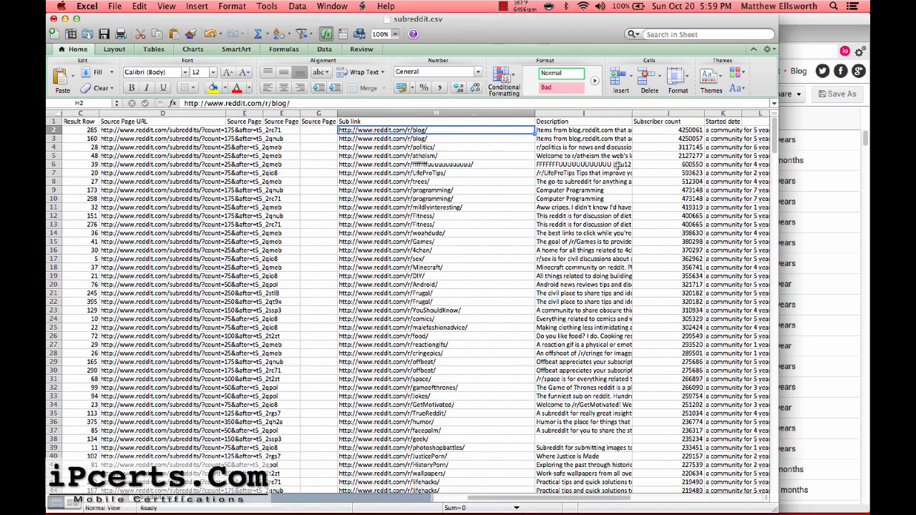
pyautogui.scroll(-15, 617, 172)
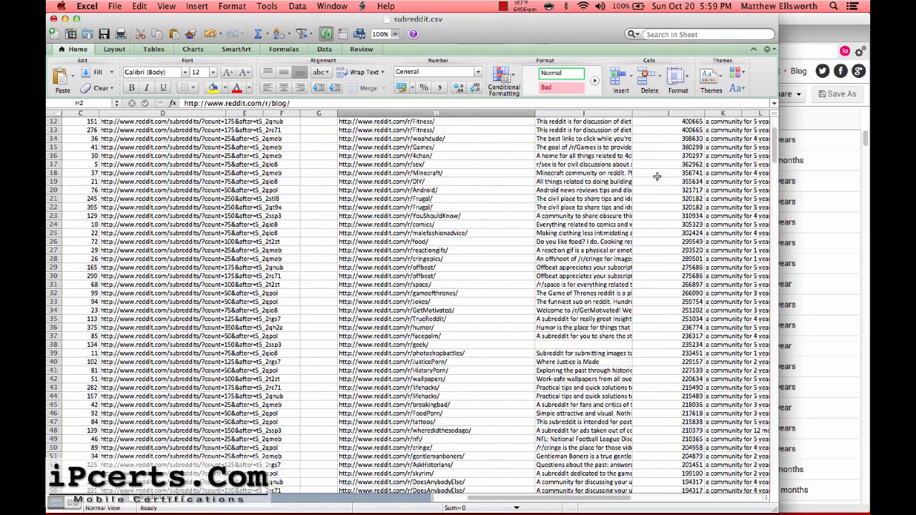
pyautogui.scroll(-20, 657, 176)
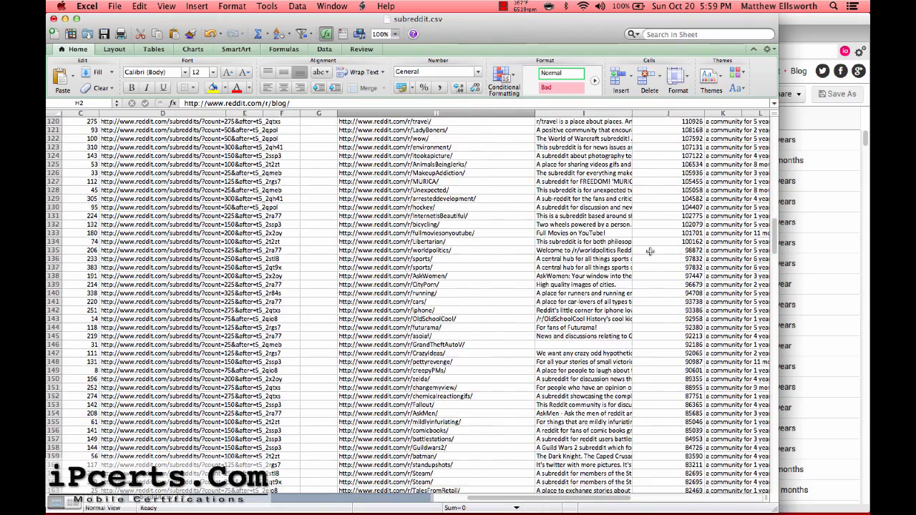
pyautogui.scroll(-16, 647, 261)
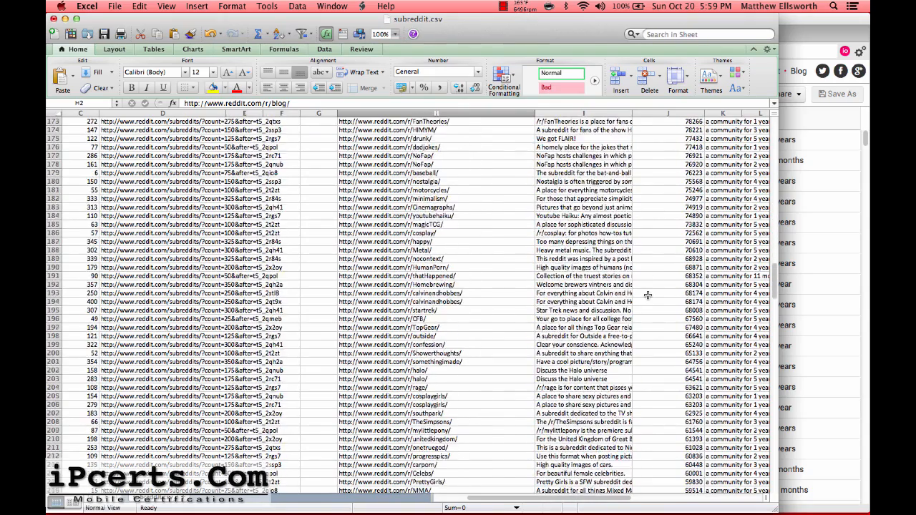
pyautogui.scroll(20, 648, 295)
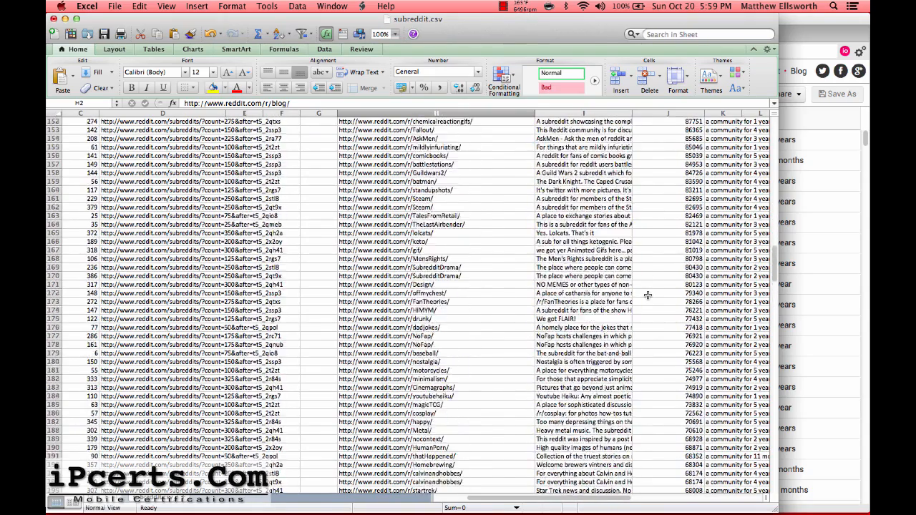